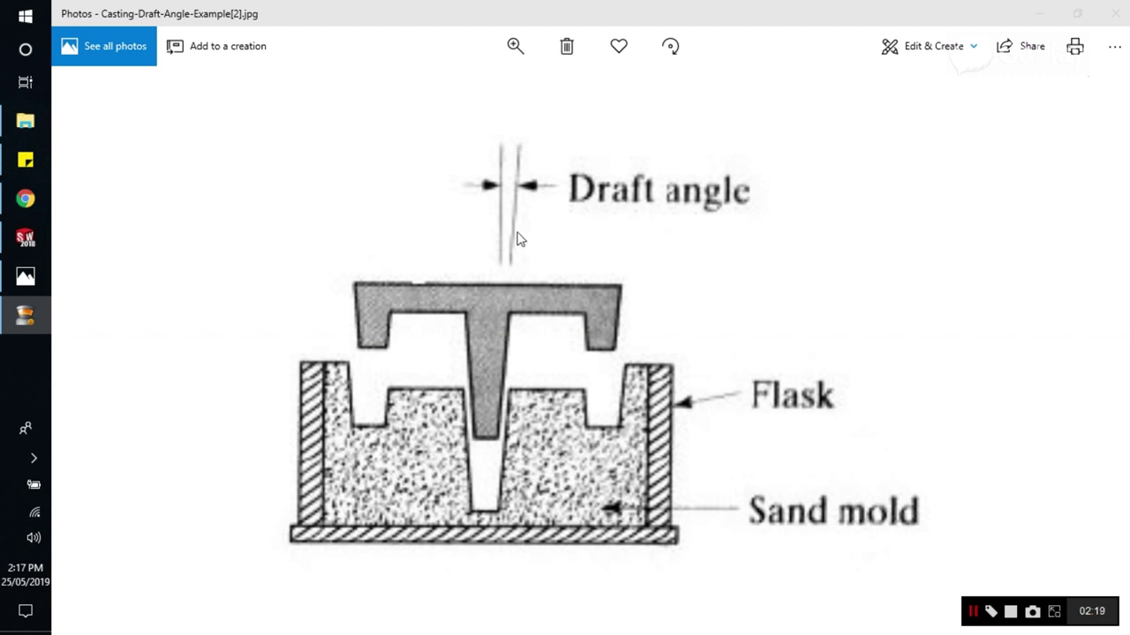
- Open the recent part Draft-1, the extruded human figure, from the File menu
{"action": "left_click", "coordinate": [24, 236]}
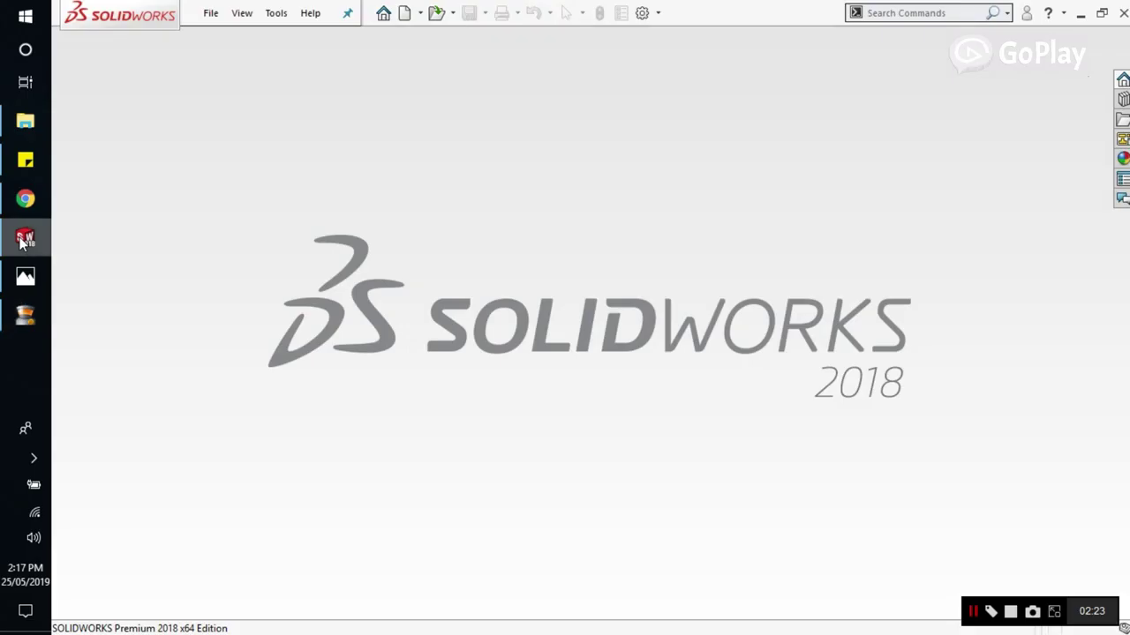
{"action": "left_click", "coordinate": [210, 12]}
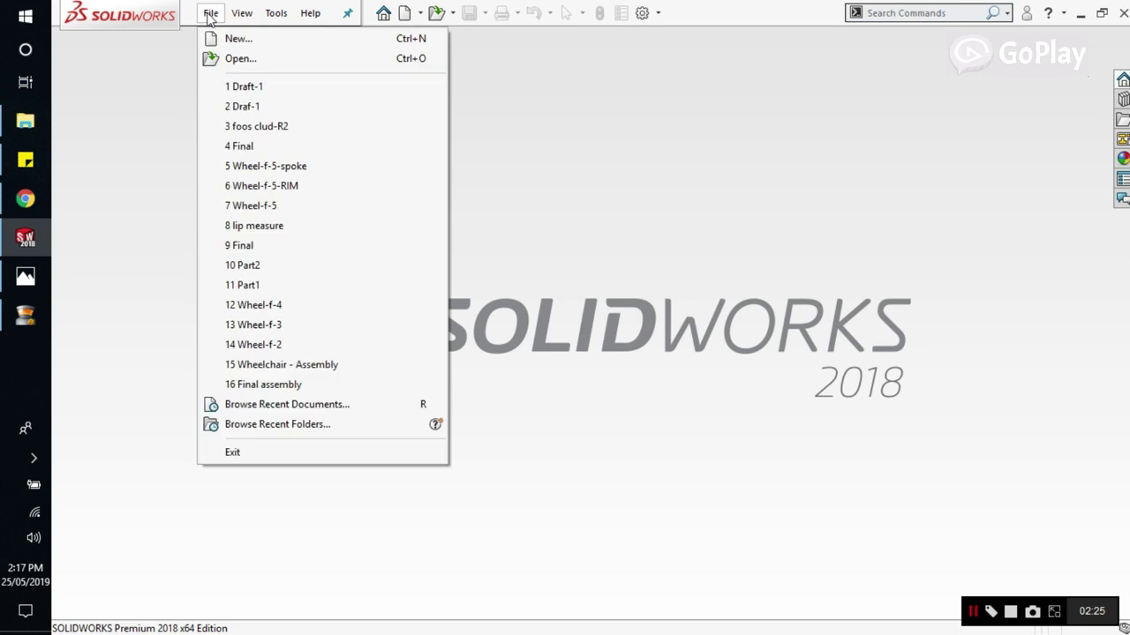
{"action": "left_click", "coordinate": [244, 92]}
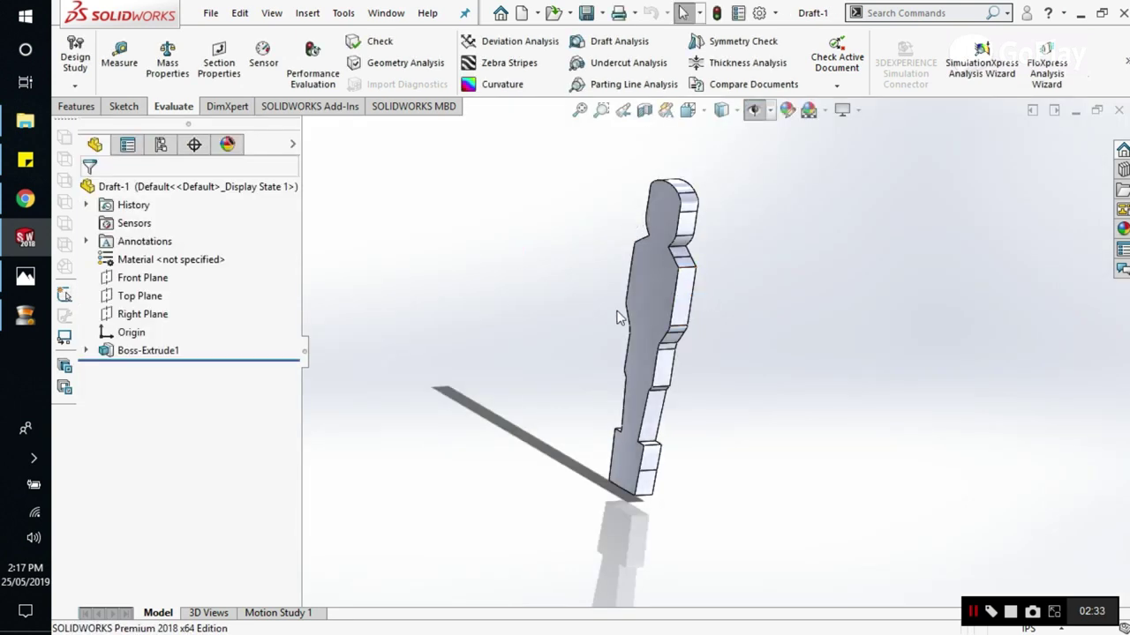
- Inspect the figure's straight side walls orbited and edge-on, zoom to fit, and bring up the Features tools
{"action": "middle_click_drag", "start_coordinate": [715, 315], "coordinate": [672, 349]}
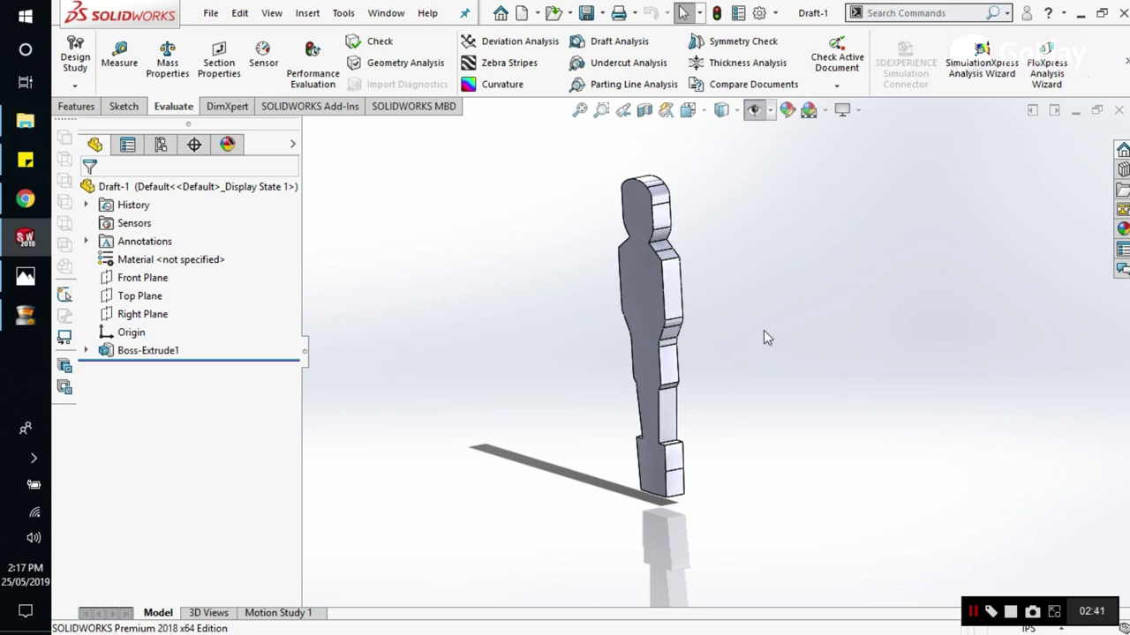
{"action": "middle_click_drag", "start_coordinate": [754, 340], "coordinate": [664, 292]}
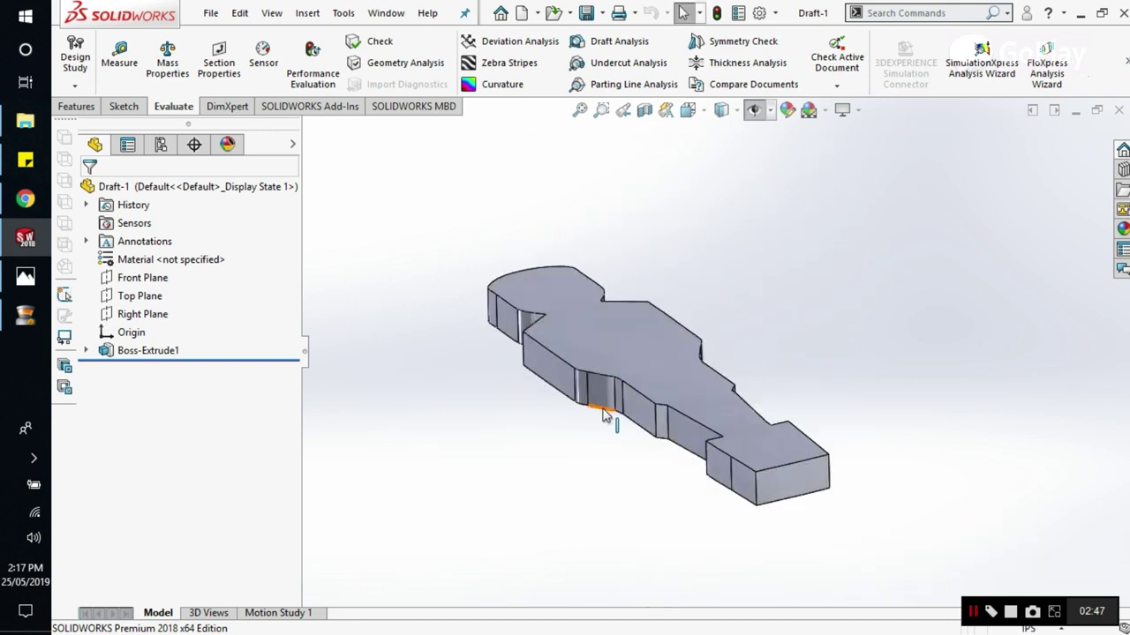
{"action": "left_click", "coordinate": [688, 109]}
{"action": "left_click", "coordinate": [661, 471]}
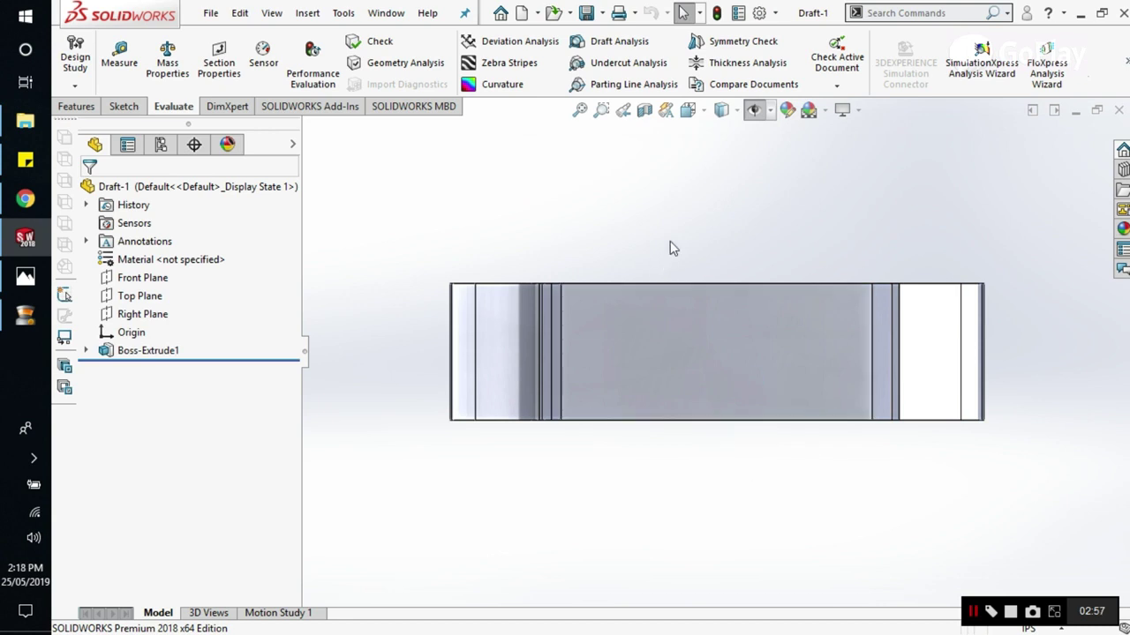
{"action": "key", "text": "ctrl+1"}
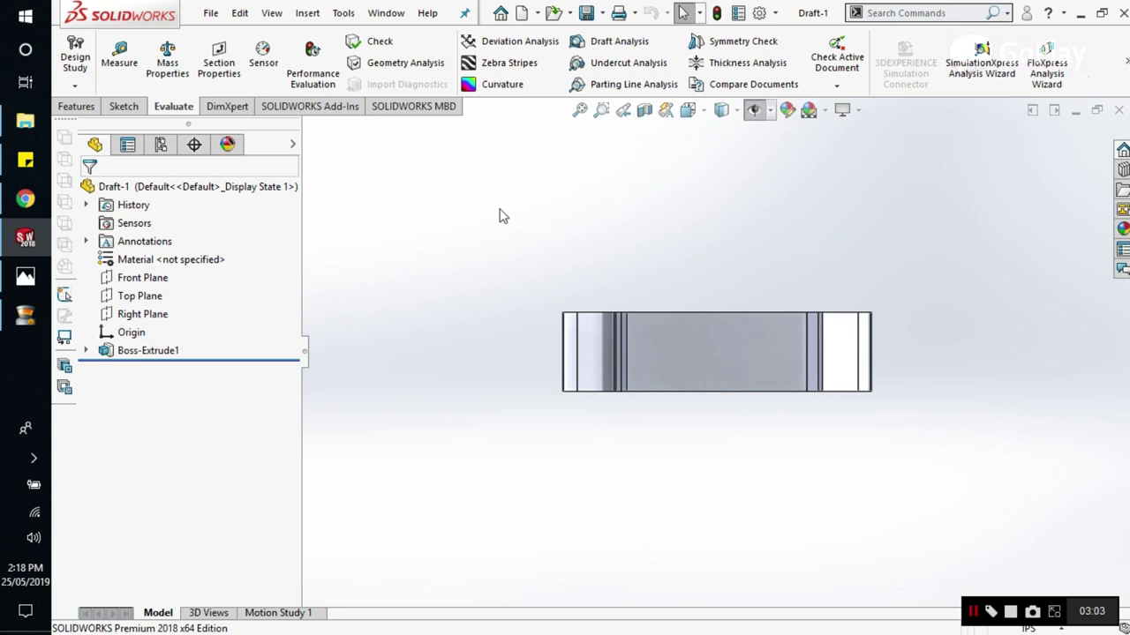
{"action": "left_click", "coordinate": [76, 106]}
{"action": "middle_click_drag", "start_coordinate": [573, 245], "coordinate": [768, 320]}
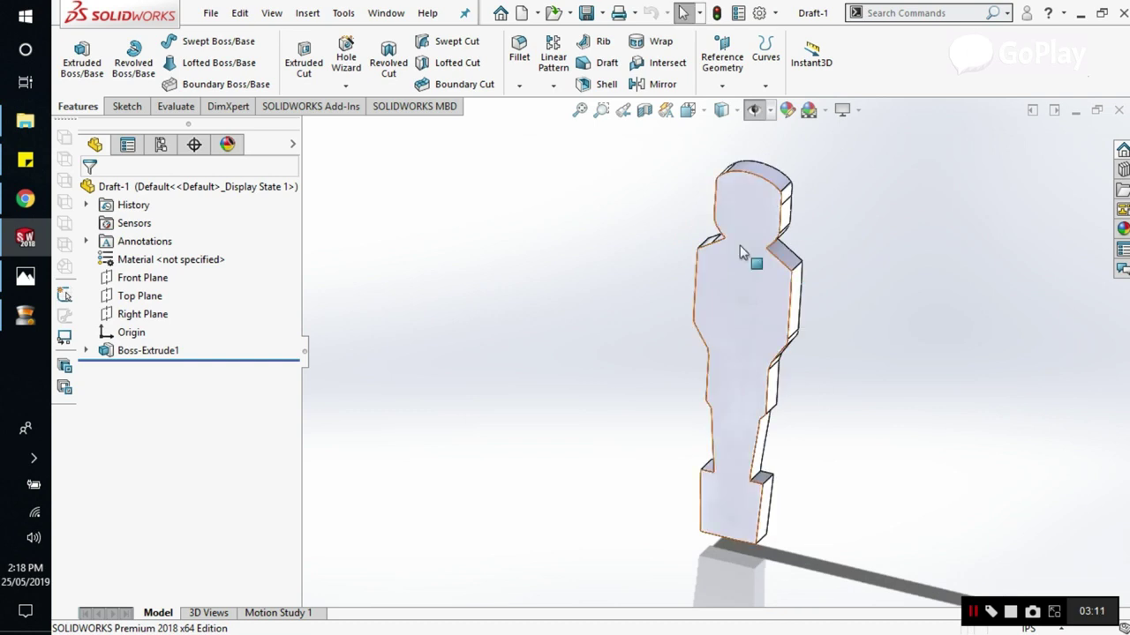
- Start a DraftXpert draft with the figure's front face as the neutral plane
{"action": "left_click", "coordinate": [607, 62]}
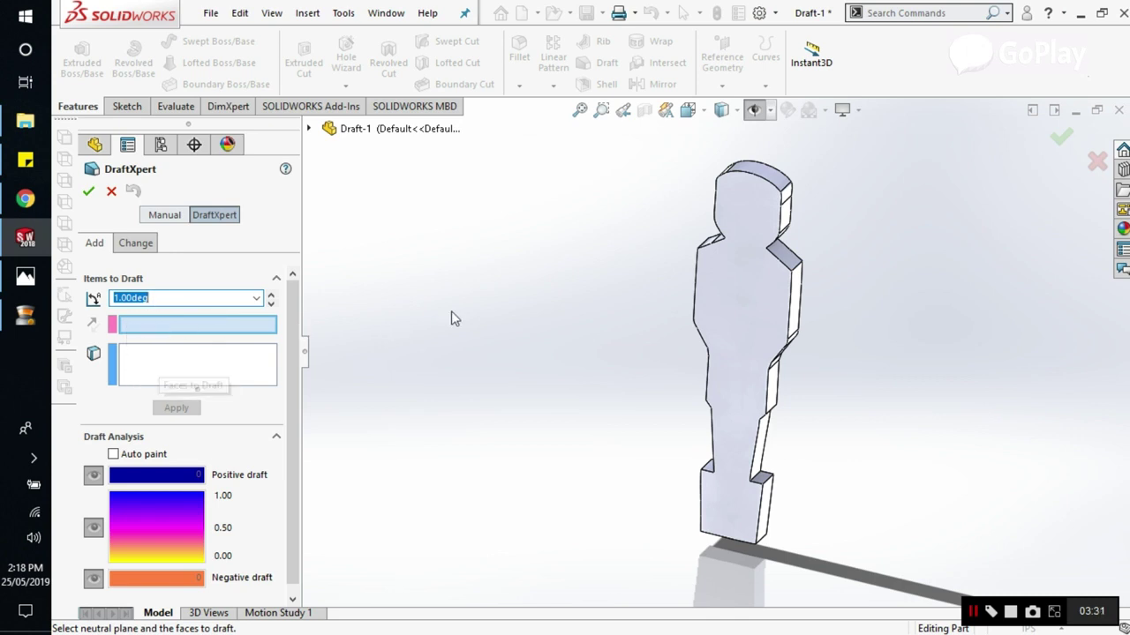
{"action": "left_click", "coordinate": [757, 322]}
{"action": "scroll", "coordinate": [907, 298], "scroll_direction": "down", "scroll_amount": 3}
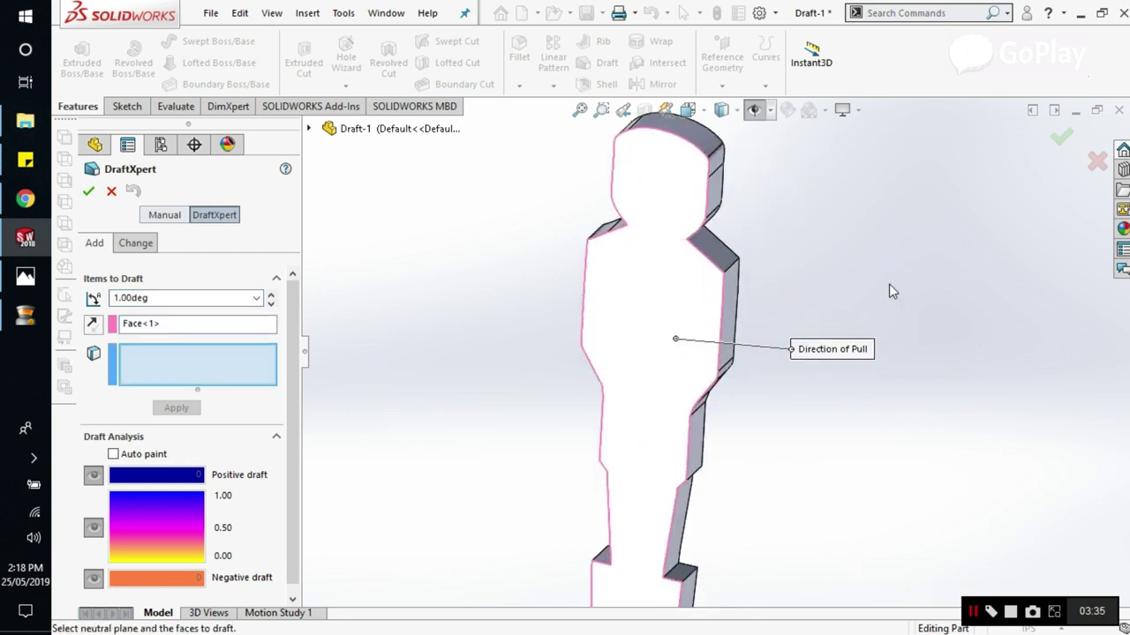
- Add the figure's lower side faces to Faces to Draft
{"action": "middle_click_drag", "start_coordinate": [755, 262], "coordinate": [744, 310]}
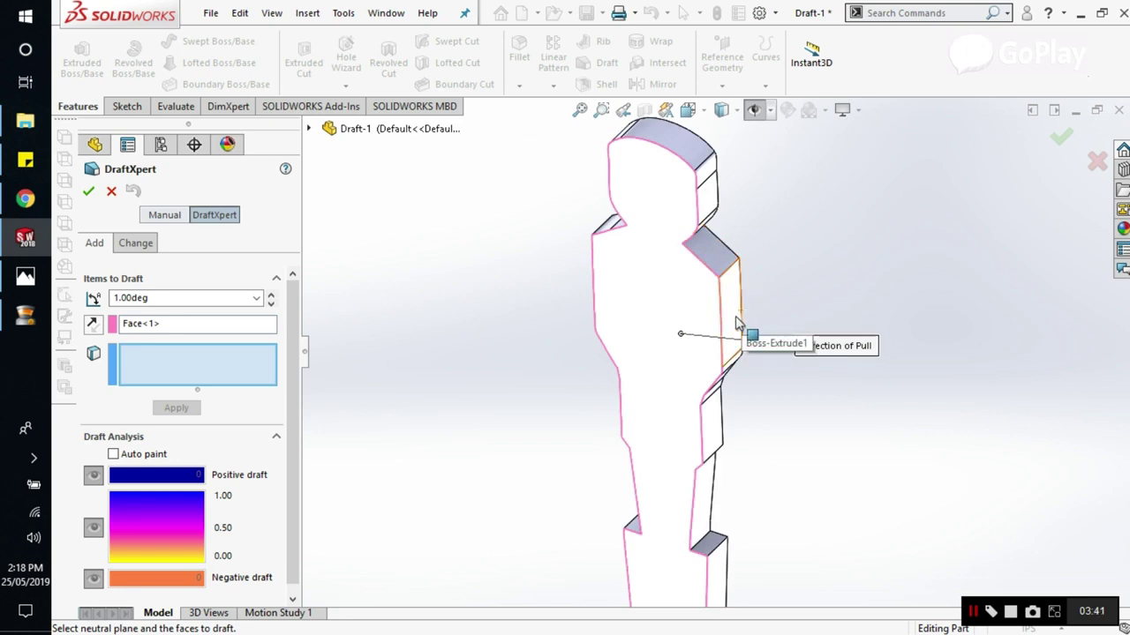
{"action": "left_click", "coordinate": [737, 324]}
{"action": "middle_click_drag", "start_coordinate": [721, 345], "coordinate": [727, 363]}
{"action": "left_click", "coordinate": [714, 354]}
{"action": "left_click", "coordinate": [716, 368]}
{"action": "left_click", "coordinate": [720, 401]}
{"action": "left_click", "coordinate": [722, 440]}
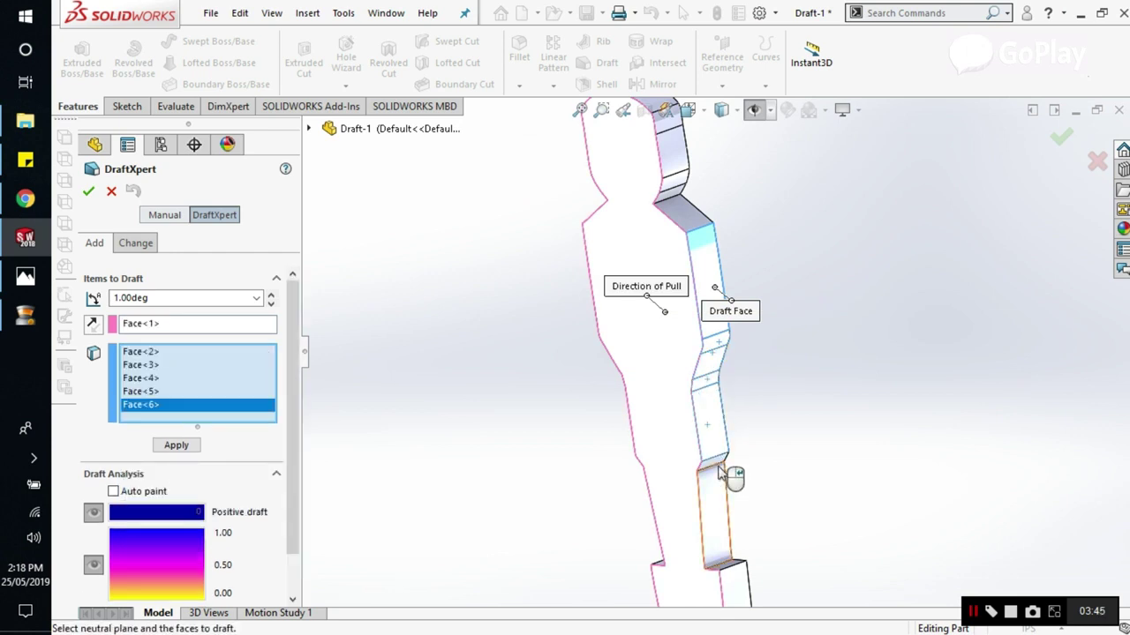
{"action": "left_click", "coordinate": [717, 468]}
{"action": "left_click", "coordinate": [722, 507]}
{"action": "middle_click_drag", "start_coordinate": [722, 507], "coordinate": [729, 455]}
{"action": "left_click", "coordinate": [729, 454]}
{"action": "left_click", "coordinate": [742, 483]}
{"action": "middle_click_drag", "start_coordinate": [750, 496], "coordinate": [593, 522]}
{"action": "left_click", "coordinate": [593, 523]}
{"action": "middle_click_drag", "start_coordinate": [656, 454], "coordinate": [711, 504]}
{"action": "left_click", "coordinate": [711, 504]}
{"action": "left_click", "coordinate": [710, 452]}
- Add the next side faces, including the upper body faces, to Faces to Draft
{"action": "mouse_move", "coordinate": [710, 452]}
{"action": "middle_mouse_down"}
{"action": "mouse_move", "coordinate": [728, 515]}
{"action": "mouse_move", "coordinate": [724, 468]}
{"action": "mouse_move", "coordinate": [729, 487]}
{"action": "mouse_move", "coordinate": [710, 468]}
{"action": "middle_mouse_up"}
{"action": "left_click", "coordinate": [708, 469]}
{"action": "left_click", "coordinate": [709, 406]}
{"action": "left_click", "coordinate": [713, 353]}
{"action": "mouse_move", "coordinate": [713, 353]}
{"action": "middle_mouse_down"}
{"action": "mouse_move", "coordinate": [736, 303]}
{"action": "mouse_move", "coordinate": [720, 353]}
{"action": "middle_mouse_up"}
{"action": "left_click", "coordinate": [729, 357]}
{"action": "left_click", "coordinate": [746, 235]}
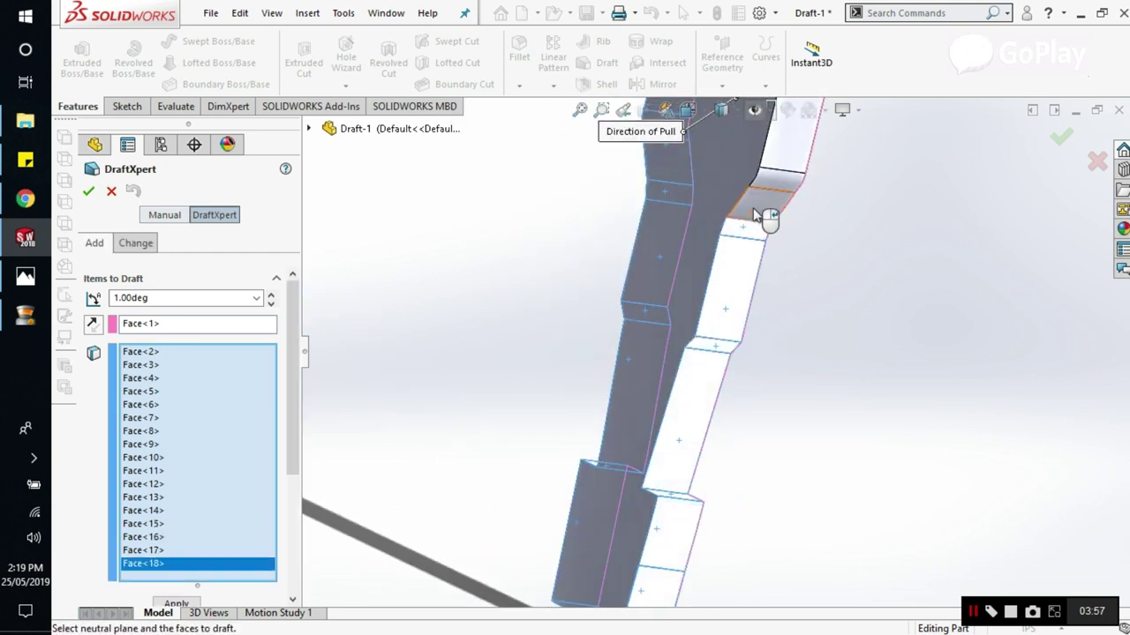
{"action": "left_click", "coordinate": [751, 222]}
{"action": "left_click", "coordinate": [760, 227]}
{"action": "scroll", "coordinate": [761, 228], "scroll_direction": "up", "scroll_amount": 3}
{"action": "left_click", "coordinate": [782, 231]}
{"action": "middle_click_drag", "start_coordinate": [792, 167], "coordinate": [744, 260]}
{"action": "scroll", "coordinate": [743, 261], "scroll_direction": "down", "scroll_amount": 3}
{"action": "left_click", "coordinate": [698, 414]}
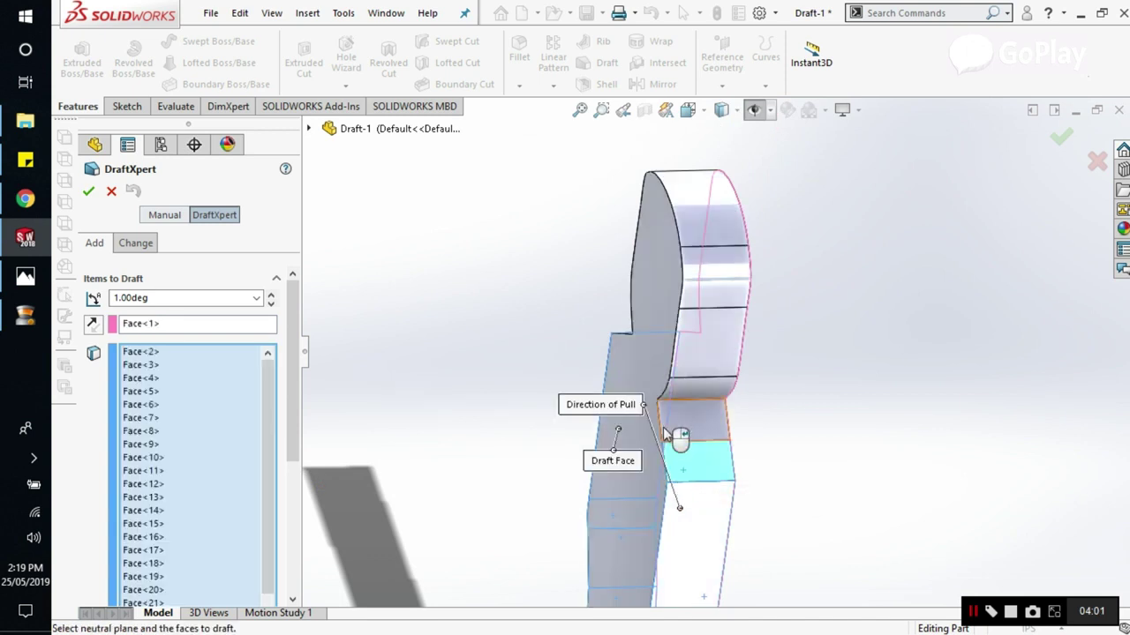
- Add the head and last remaining side faces to complete the Faces to Draft list
{"action": "left_click", "coordinate": [717, 388]}
{"action": "left_click", "coordinate": [739, 295]}
{"action": "left_click", "coordinate": [741, 240]}
{"action": "left_click", "coordinate": [668, 244]}
{"action": "middle_click_drag", "start_coordinate": [668, 245], "coordinate": [650, 202]}
{"action": "left_click", "coordinate": [649, 199]}
{"action": "left_click", "coordinate": [565, 210]}
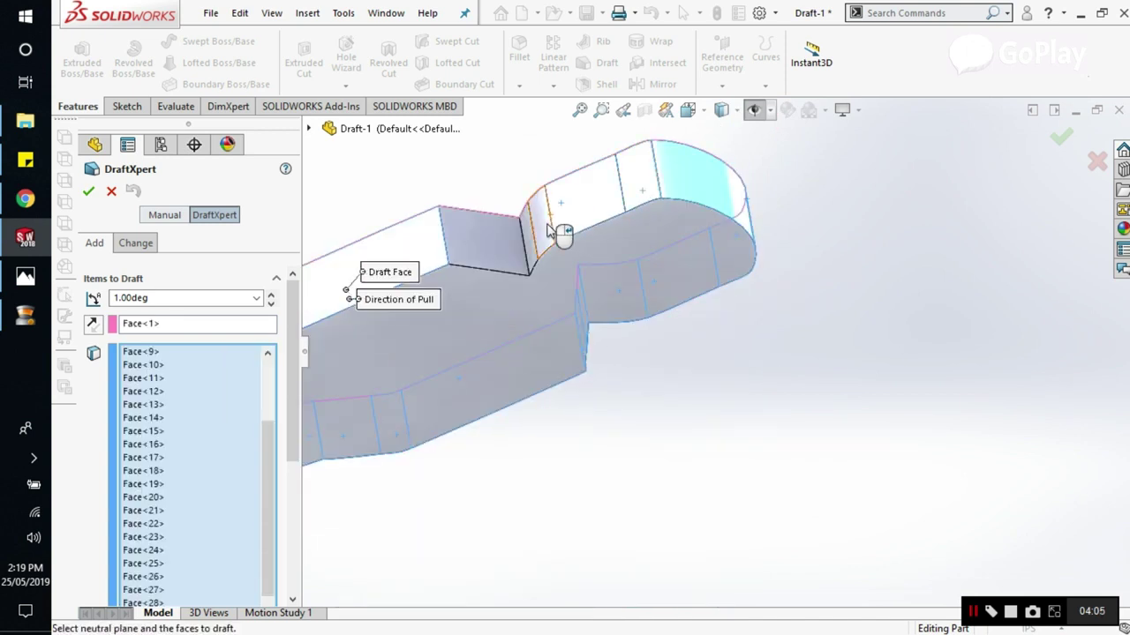
{"action": "left_click", "coordinate": [549, 229]}
{"action": "left_click", "coordinate": [534, 252]}
{"action": "left_click", "coordinate": [527, 258]}
{"action": "mouse_move", "coordinate": [528, 257]}
{"action": "middle_mouse_down"}
{"action": "mouse_move", "coordinate": [510, 346]}
{"action": "mouse_move", "coordinate": [541, 391]}
{"action": "mouse_move", "coordinate": [653, 416]}
{"action": "mouse_move", "coordinate": [376, 550]}
{"action": "mouse_move", "coordinate": [477, 464]}
{"action": "mouse_move", "coordinate": [512, 409]}
{"action": "mouse_move", "coordinate": [500, 436]}
{"action": "mouse_move", "coordinate": [518, 424]}
{"action": "mouse_move", "coordinate": [515, 403]}
{"action": "middle_mouse_up"}
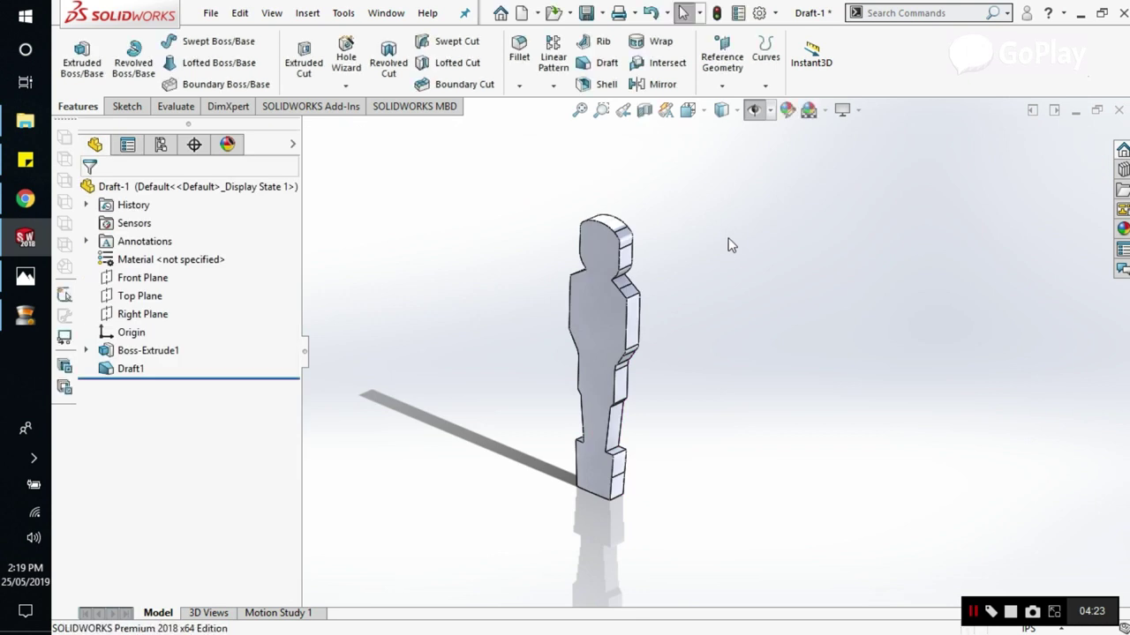
- Check the 1° tapered sides of Draft1 from the Top view, then from an angled 3-D view
{"action": "left_click", "coordinate": [687, 118]}
{"action": "left_click", "coordinate": [580, 323]}
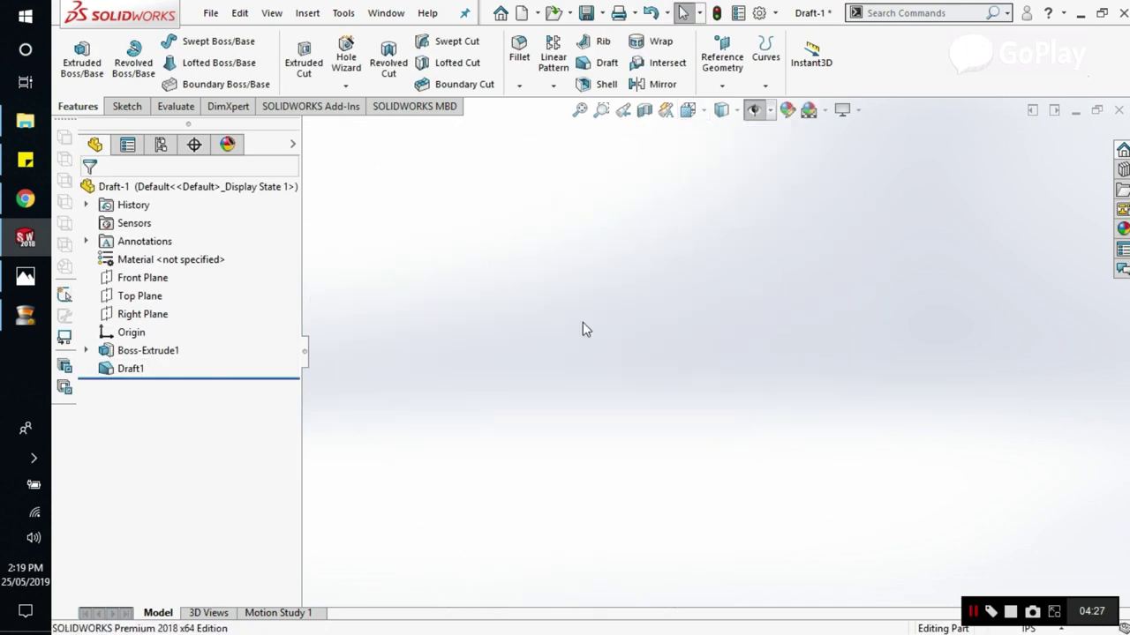
{"action": "scroll", "coordinate": [609, 315], "scroll_direction": "down", "scroll_amount": 4}
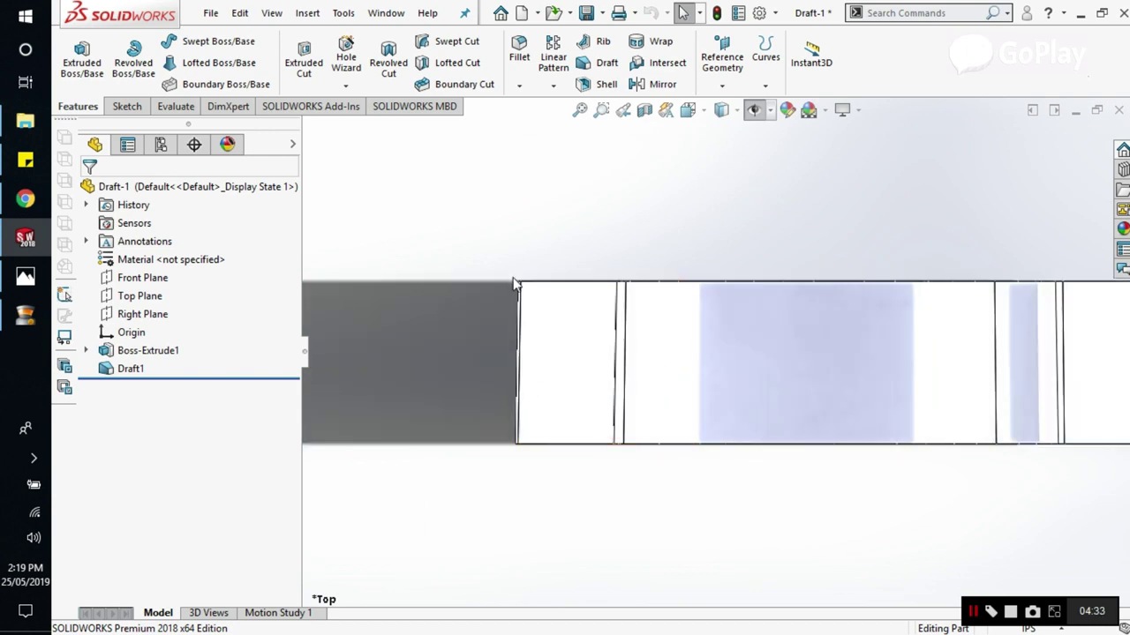
{"action": "scroll", "coordinate": [716, 370], "scroll_direction": "up", "scroll_amount": 4}
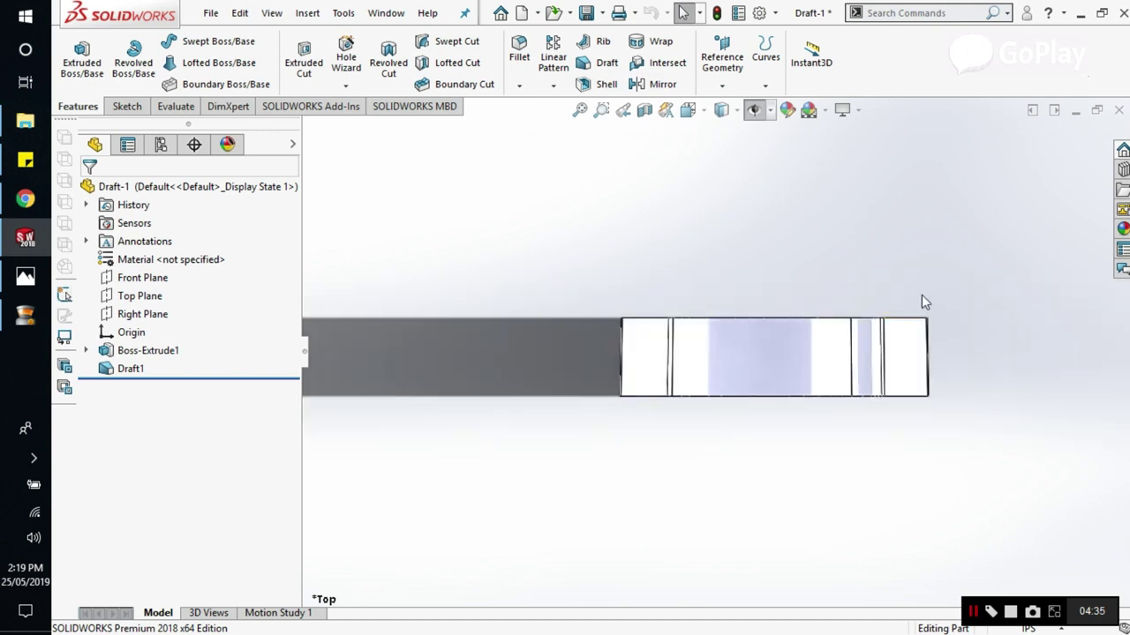
{"action": "scroll", "coordinate": [918, 335], "scroll_direction": "down", "scroll_amount": 5}
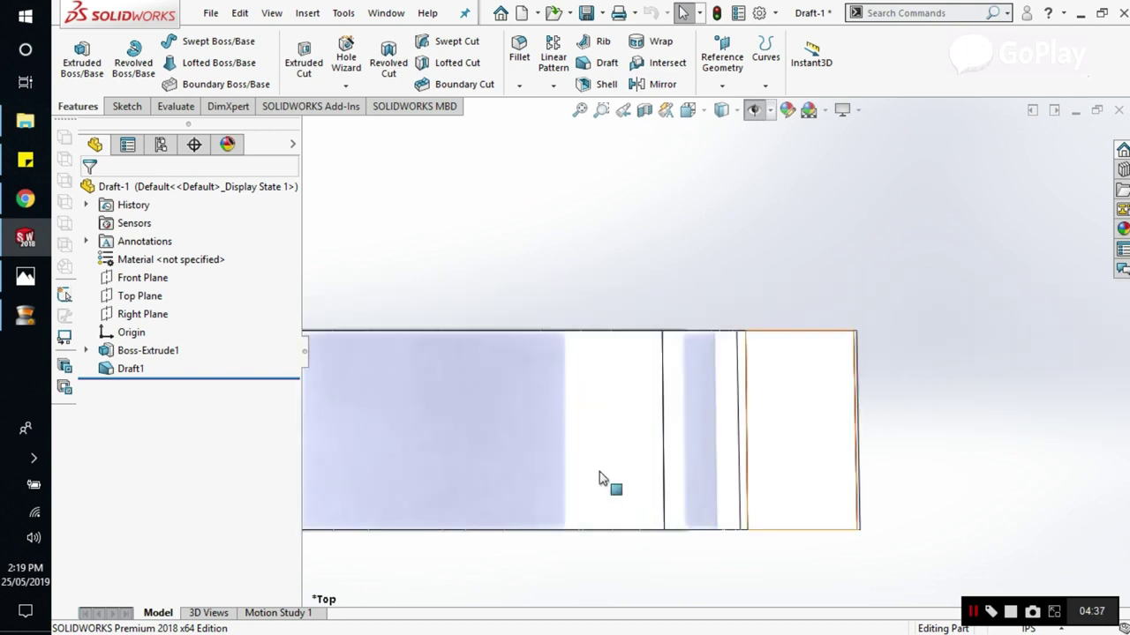
{"action": "middle_click_drag", "start_coordinate": [469, 453], "coordinate": [487, 433]}
{"action": "middle_click_drag", "start_coordinate": [577, 295], "coordinate": [597, 202]}
{"action": "scroll", "coordinate": [160, 107], "scroll_direction": "down", "scroll_amount": 1}
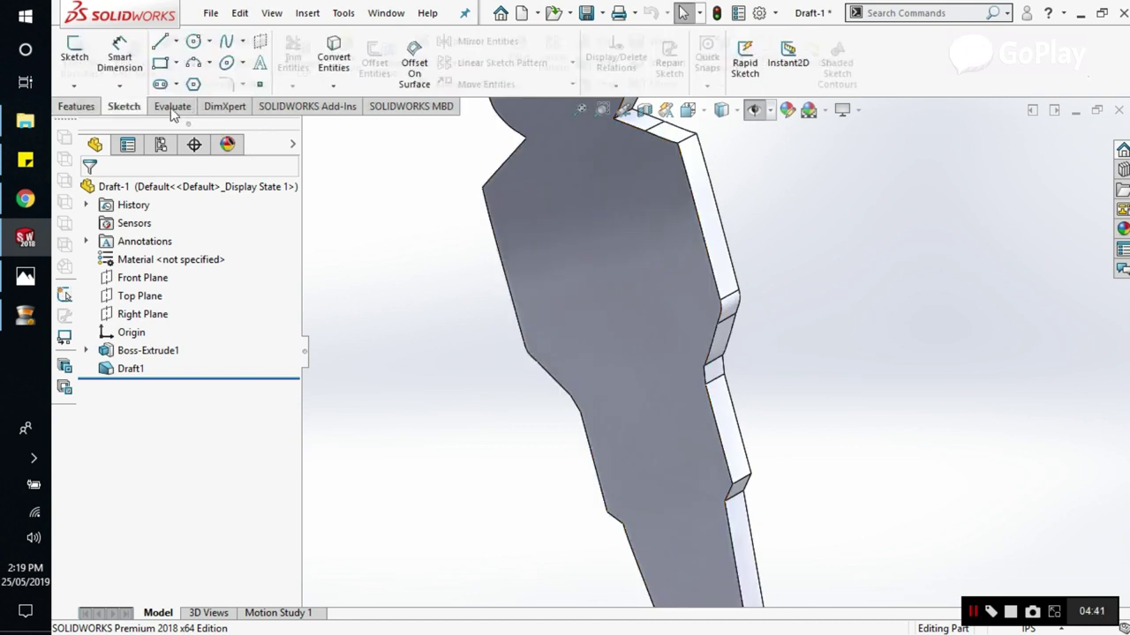
{"action": "scroll", "coordinate": [174, 112], "scroll_direction": "down", "scroll_amount": 1}
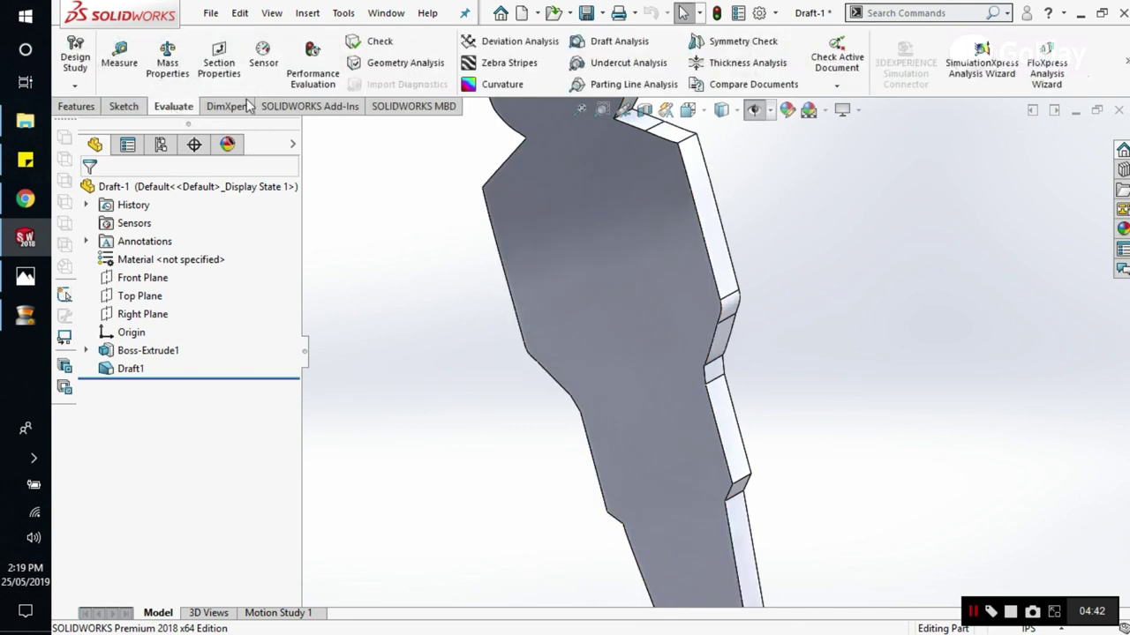
- Run a Draft Analysis with the front face as pull direction and view the colours
{"action": "left_click", "coordinate": [593, 42]}
{"action": "scroll", "coordinate": [733, 342], "scroll_direction": "up", "scroll_amount": 3}
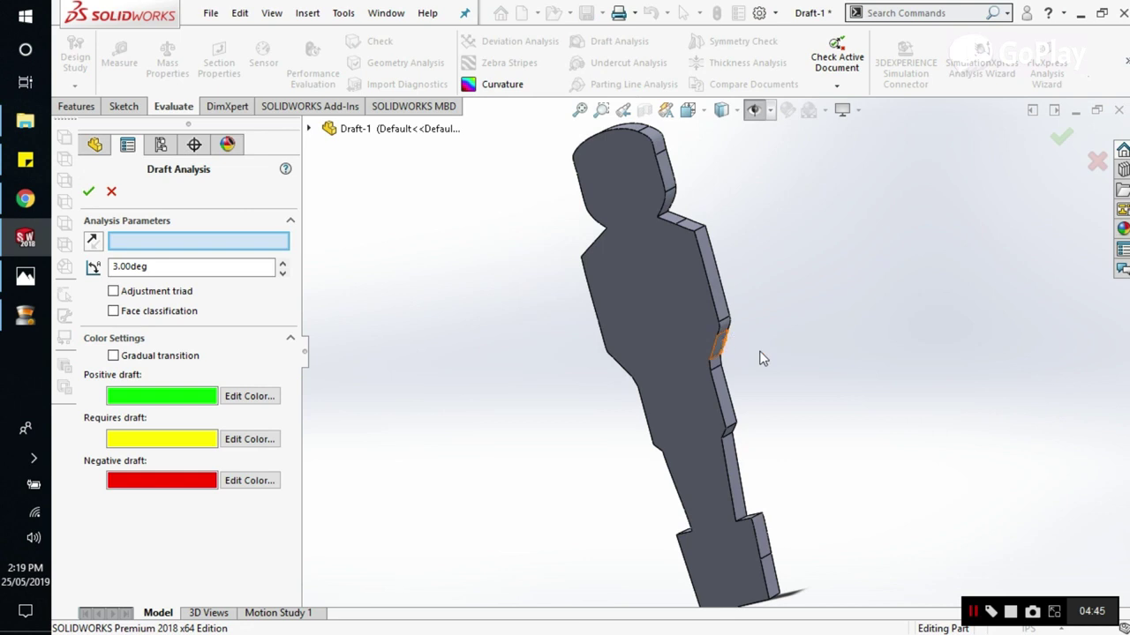
{"action": "middle_click_drag", "start_coordinate": [764, 357], "coordinate": [721, 369]}
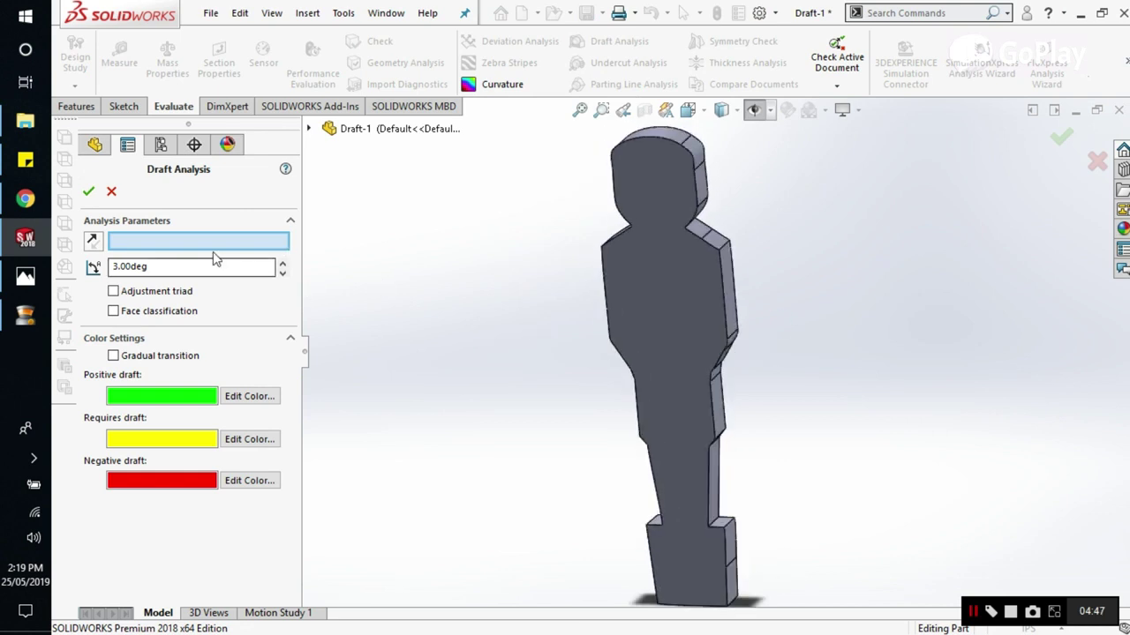
{"action": "left_click", "coordinate": [668, 294]}
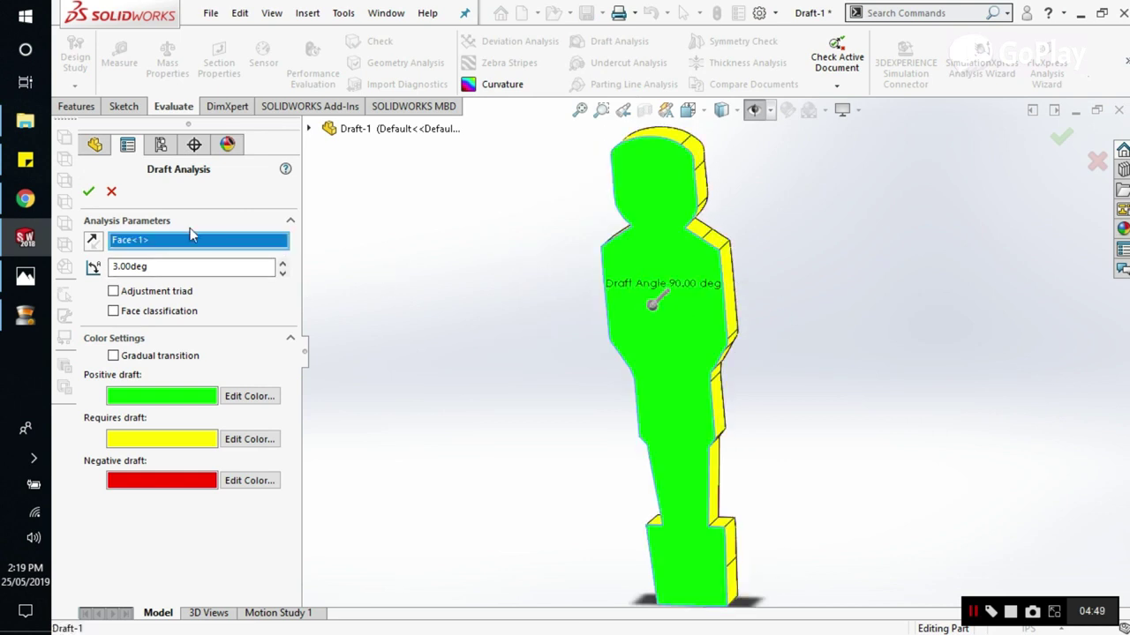
{"action": "left_click", "coordinate": [89, 192]}
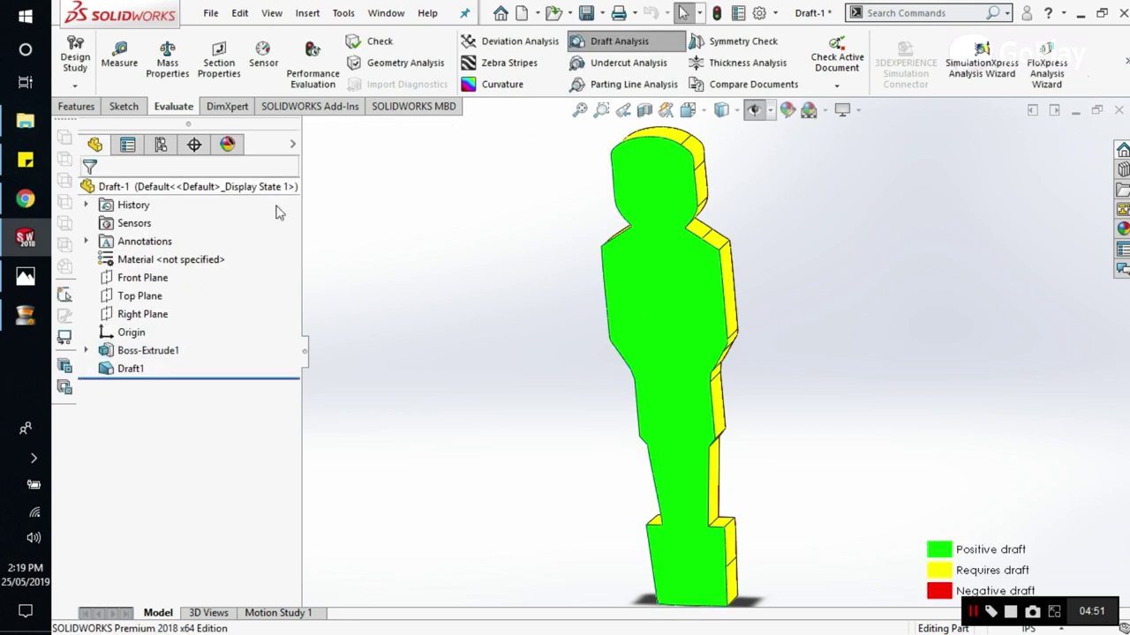
{"action": "middle_click_drag", "start_coordinate": [816, 398], "coordinate": [782, 433]}
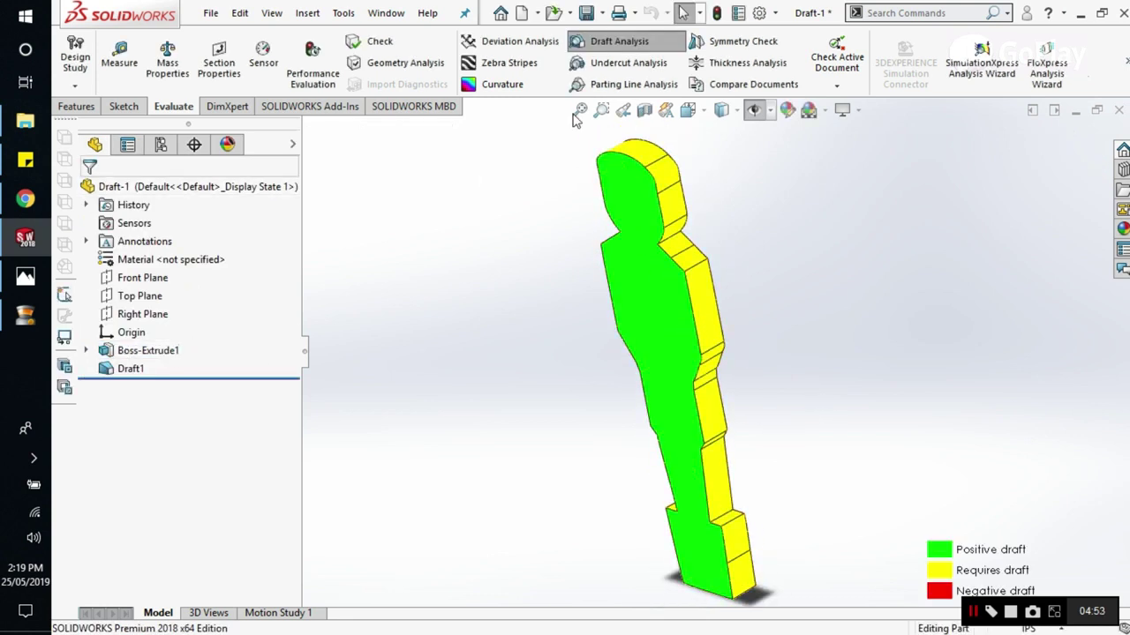
- Rerun the Draft Analysis at 1° against the front face and inspect the side colours
{"action": "left_click", "coordinate": [628, 44]}
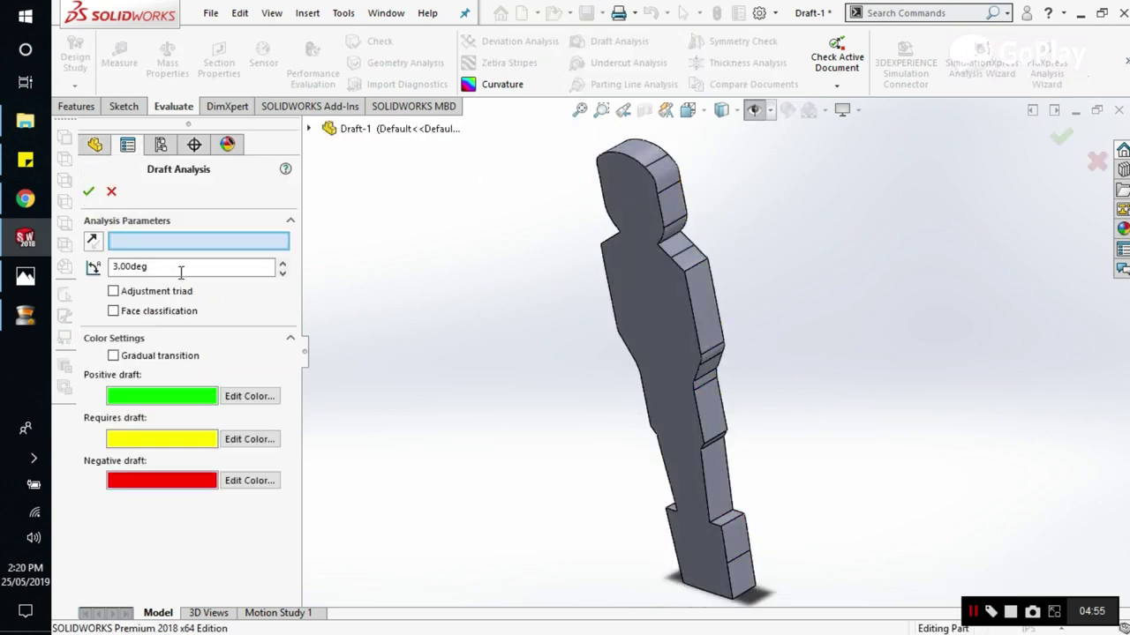
{"action": "type", "text": "1"}
{"action": "left_click", "coordinate": [656, 332]}
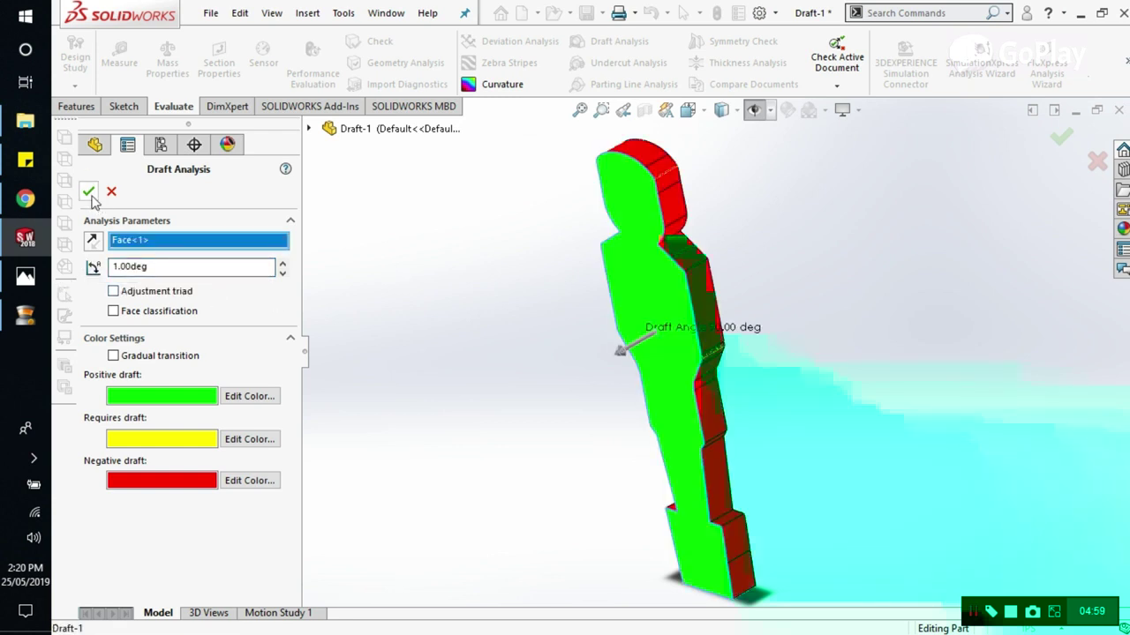
{"action": "left_click", "coordinate": [88, 193]}
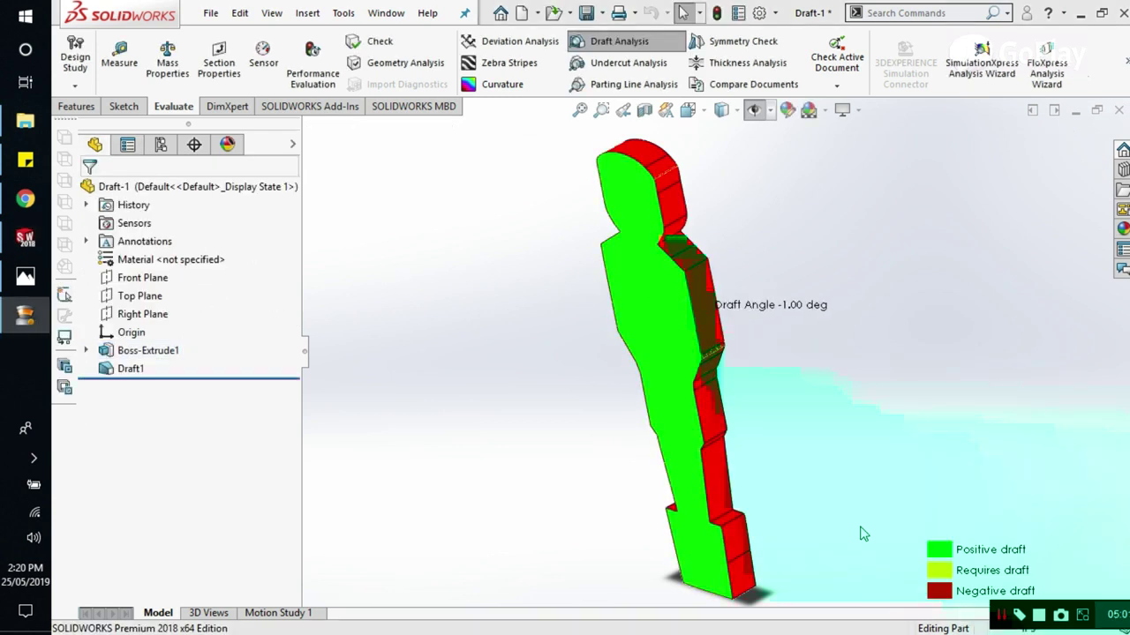
{"action": "middle_click_drag", "start_coordinate": [863, 534], "coordinate": [694, 341]}
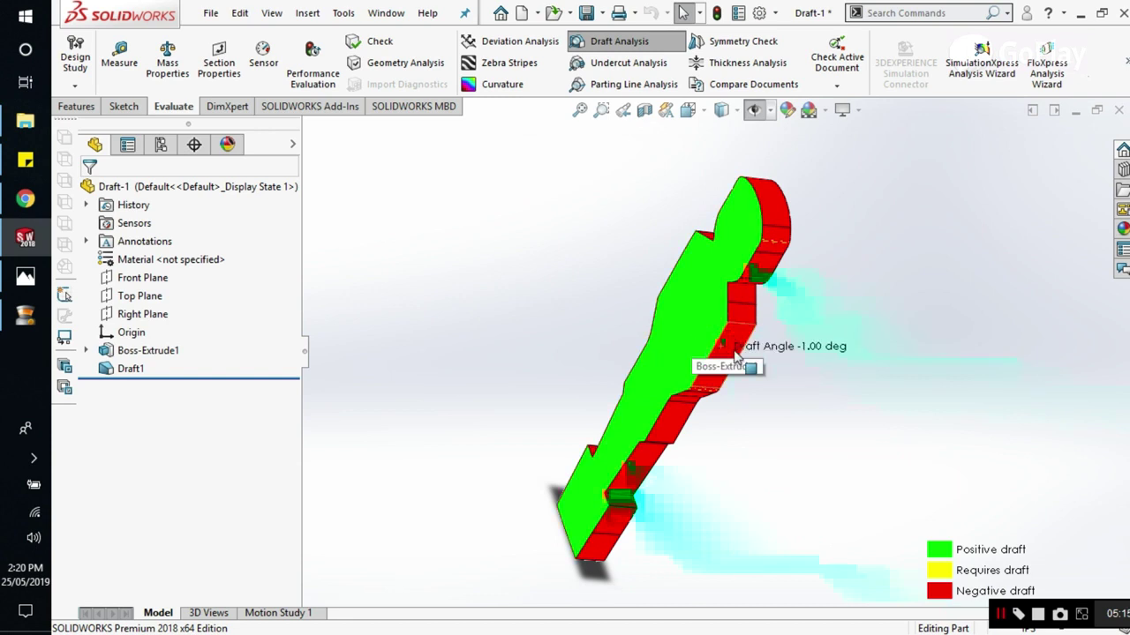
{"action": "middle_click_drag", "start_coordinate": [766, 294], "coordinate": [672, 323]}
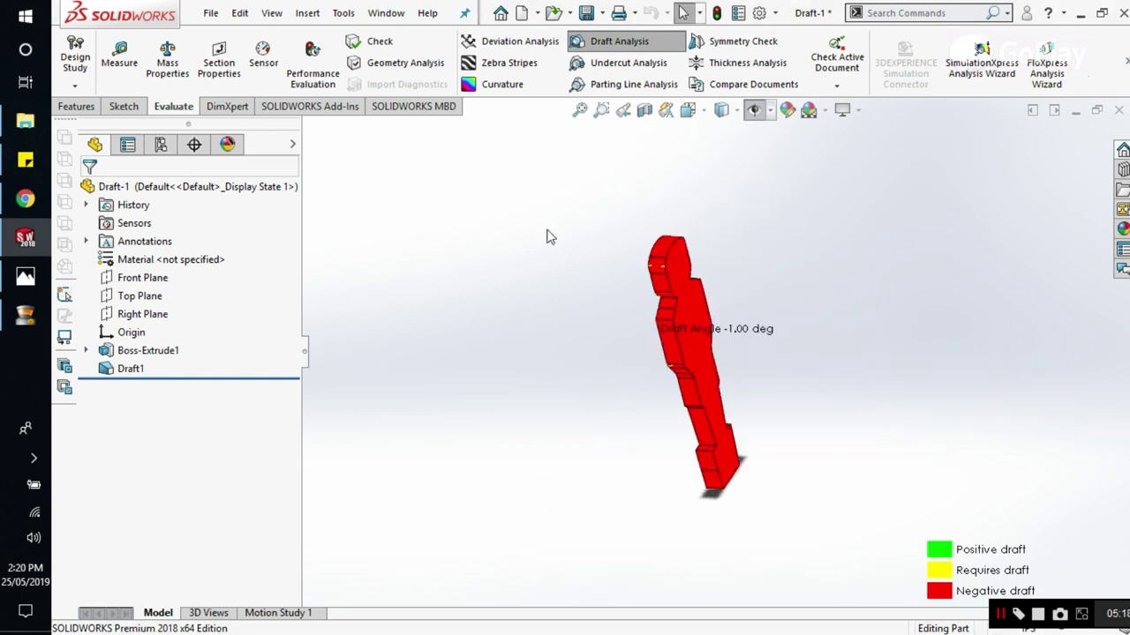
- Restart the Draft Analysis at 3° using the front face as the pull direction
{"action": "left_click", "coordinate": [621, 43]}
{"action": "left_click", "coordinate": [621, 42]}
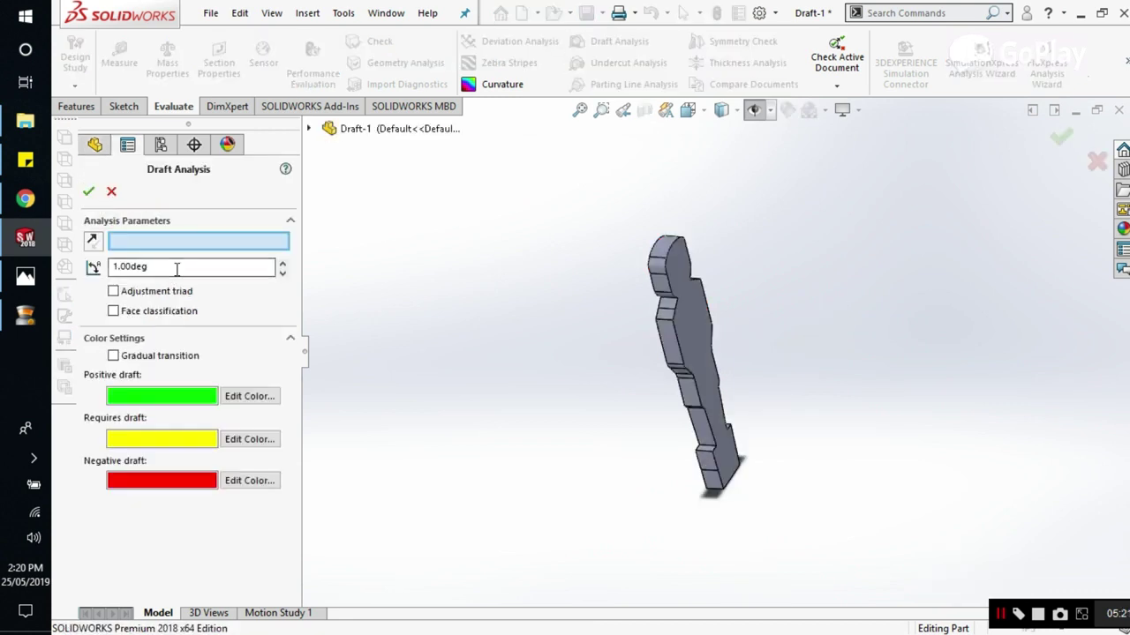
{"action": "double_click", "coordinate": [176, 269]}
{"action": "type", "text": "3"}
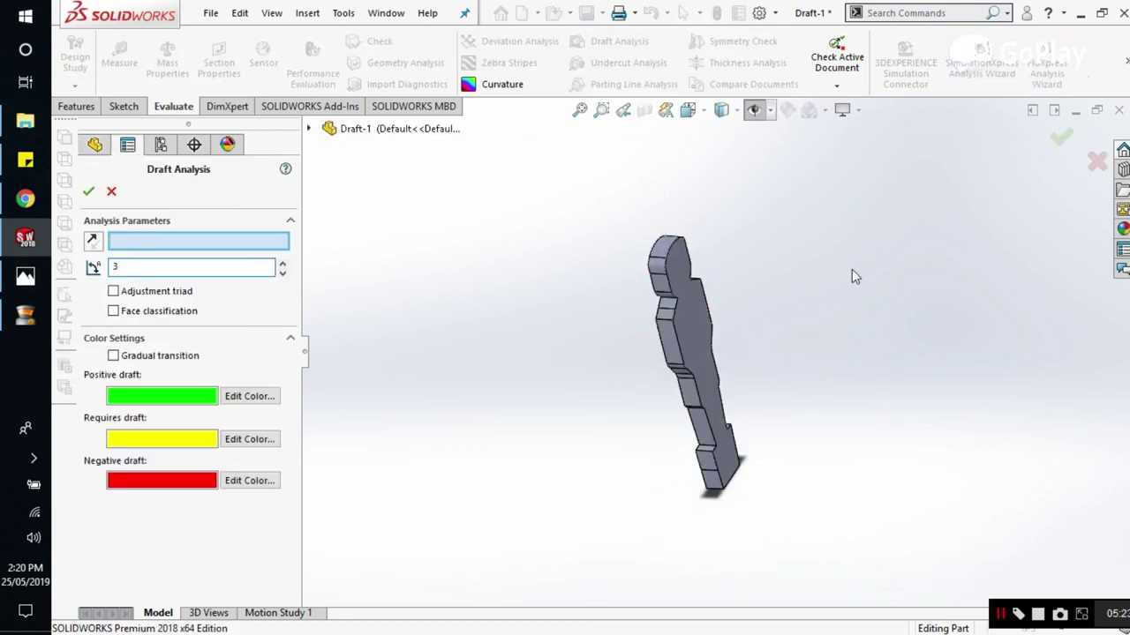
{"action": "middle_click_drag", "start_coordinate": [851, 269], "coordinate": [672, 379]}
{"action": "left_click", "coordinate": [673, 379]}
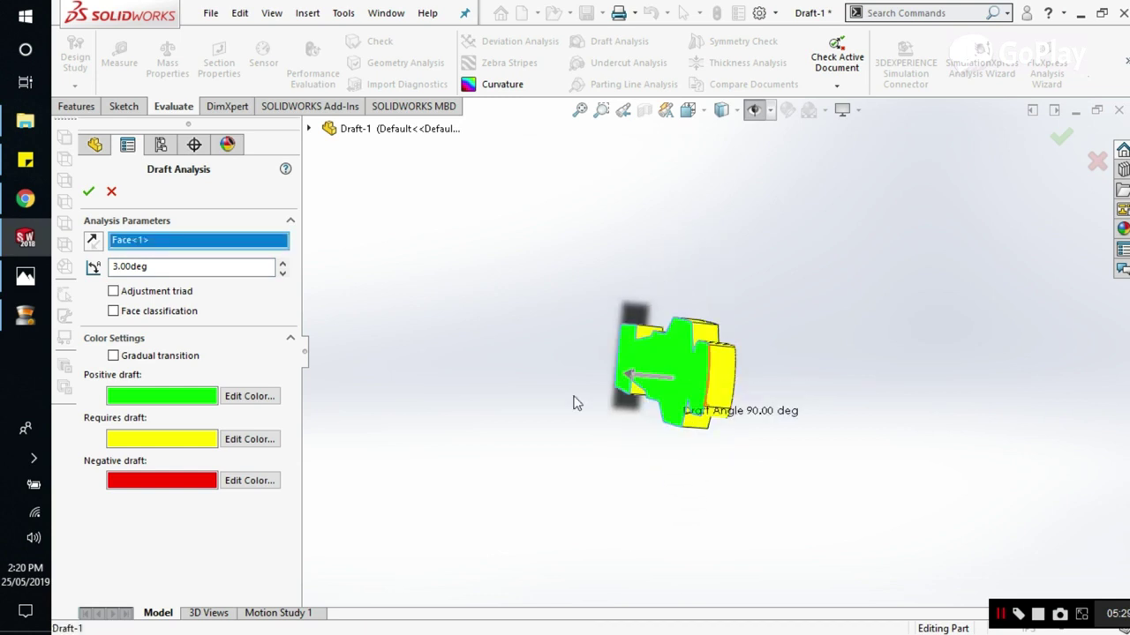
{"action": "left_click", "coordinate": [88, 192]}
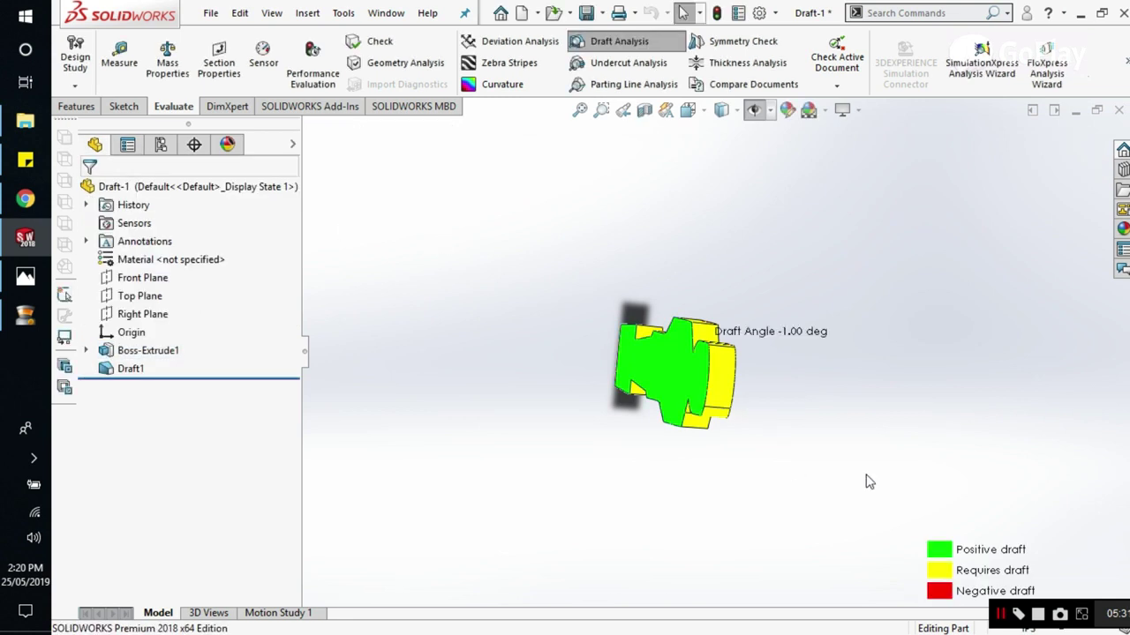
- Check each side's draft colour from side-on, standard and perspective views to find yellow or red faces
{"action": "middle_click_drag", "start_coordinate": [749, 451], "coordinate": [638, 341]}
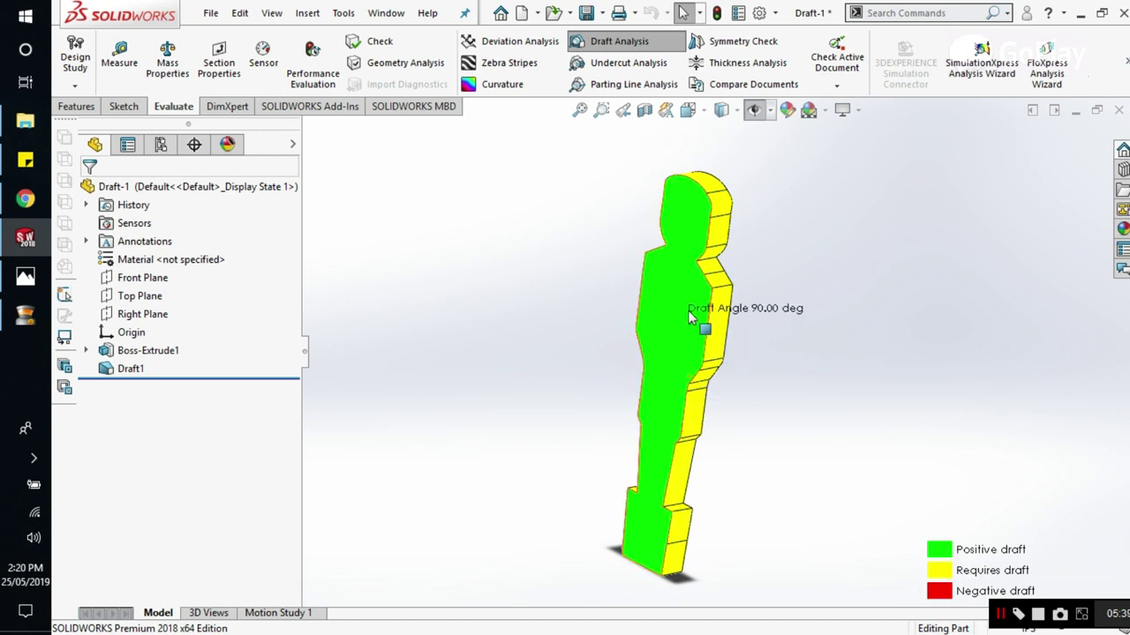
{"action": "left_click", "coordinate": [687, 113]}
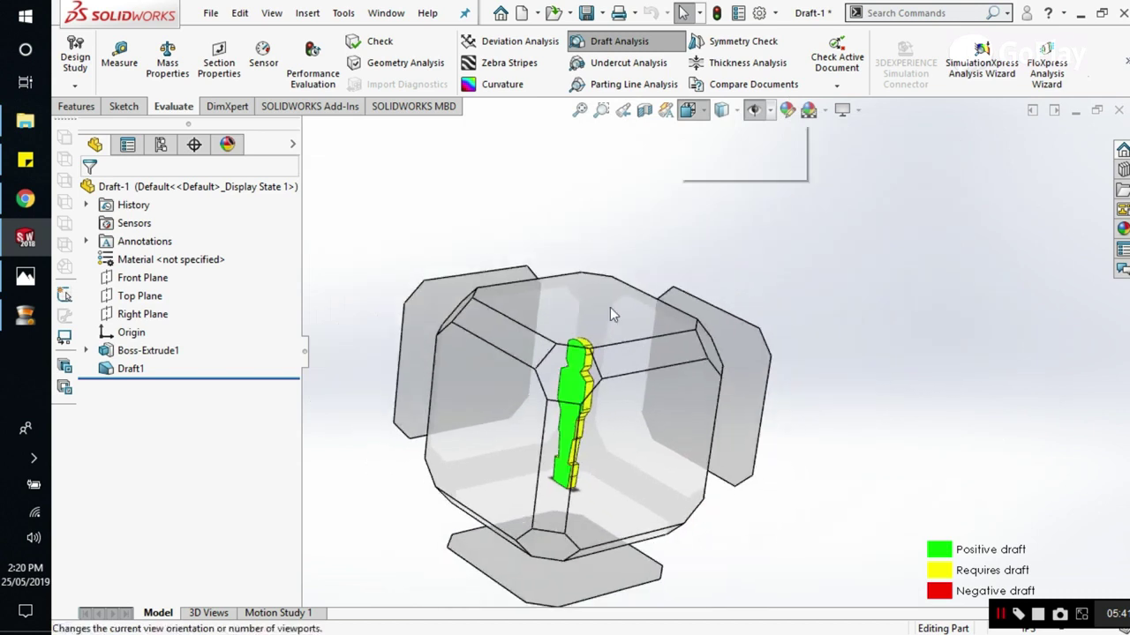
{"action": "left_click", "coordinate": [607, 304]}
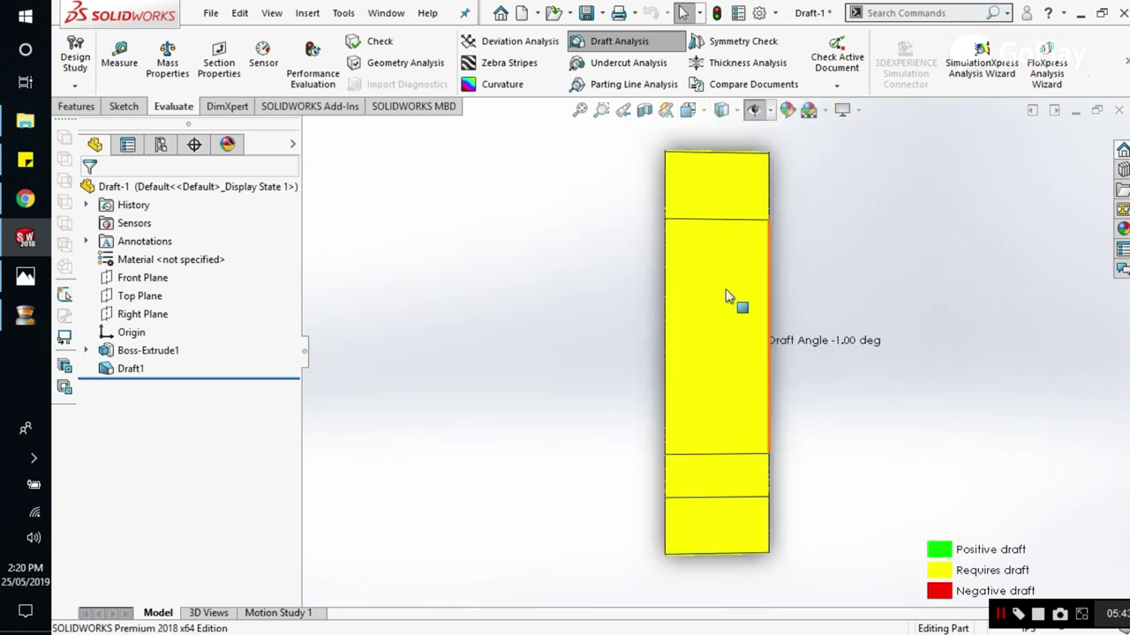
{"action": "key", "text": "shift+Left"}
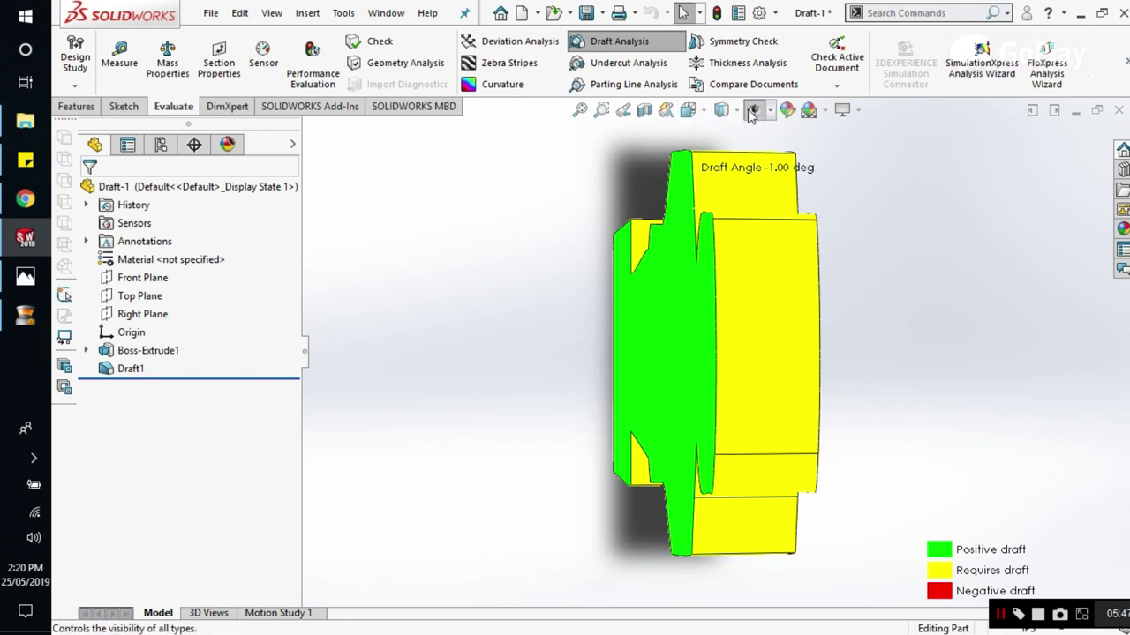
{"action": "left_click", "coordinate": [688, 110]}
{"action": "left_click", "coordinate": [598, 441]}
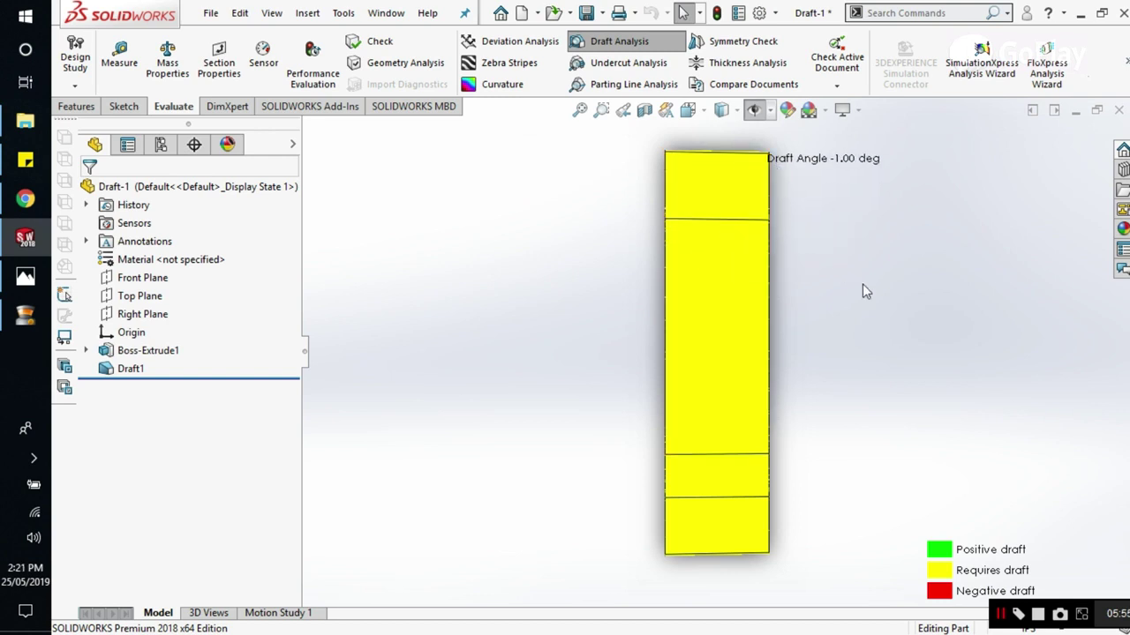
{"action": "key", "text": "ctrl+1"}
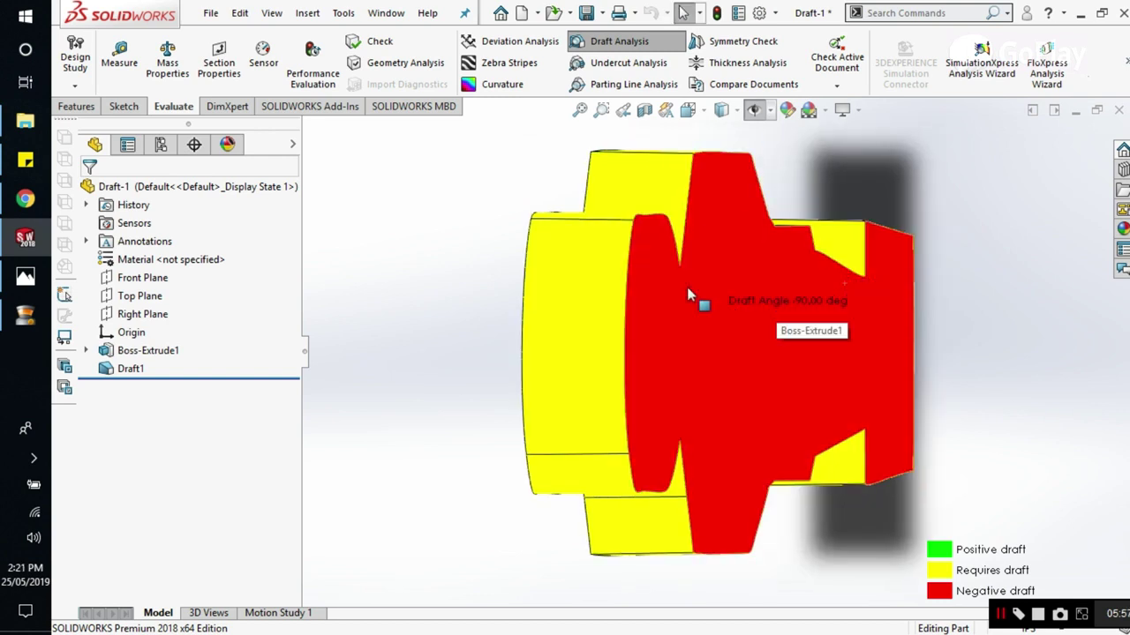
{"action": "left_click", "coordinate": [687, 110]}
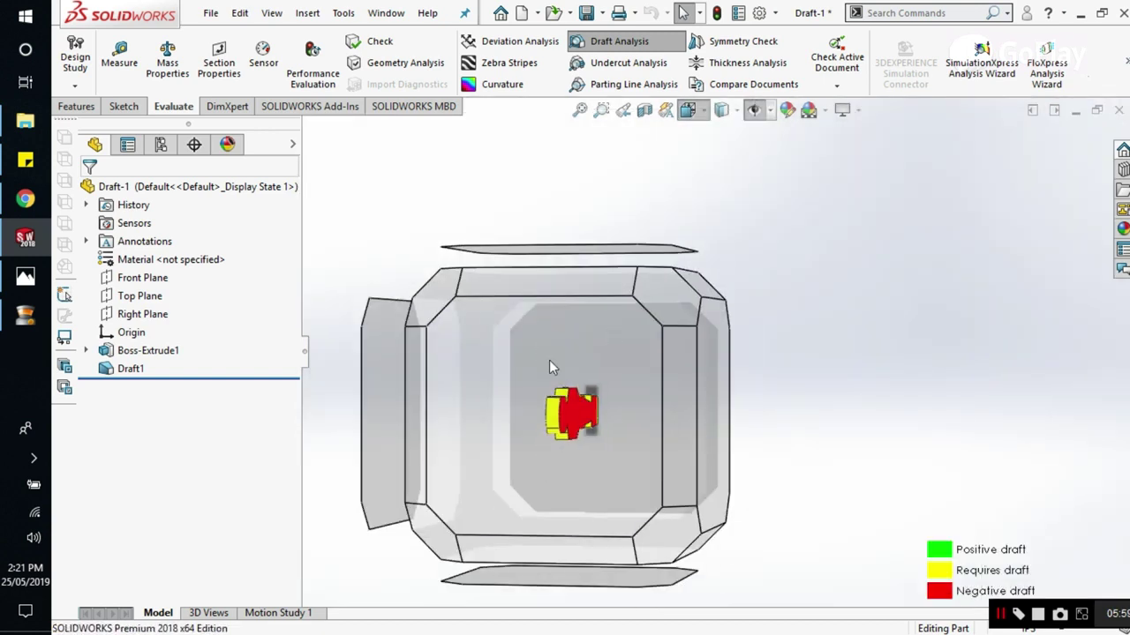
{"action": "left_click", "coordinate": [618, 366]}
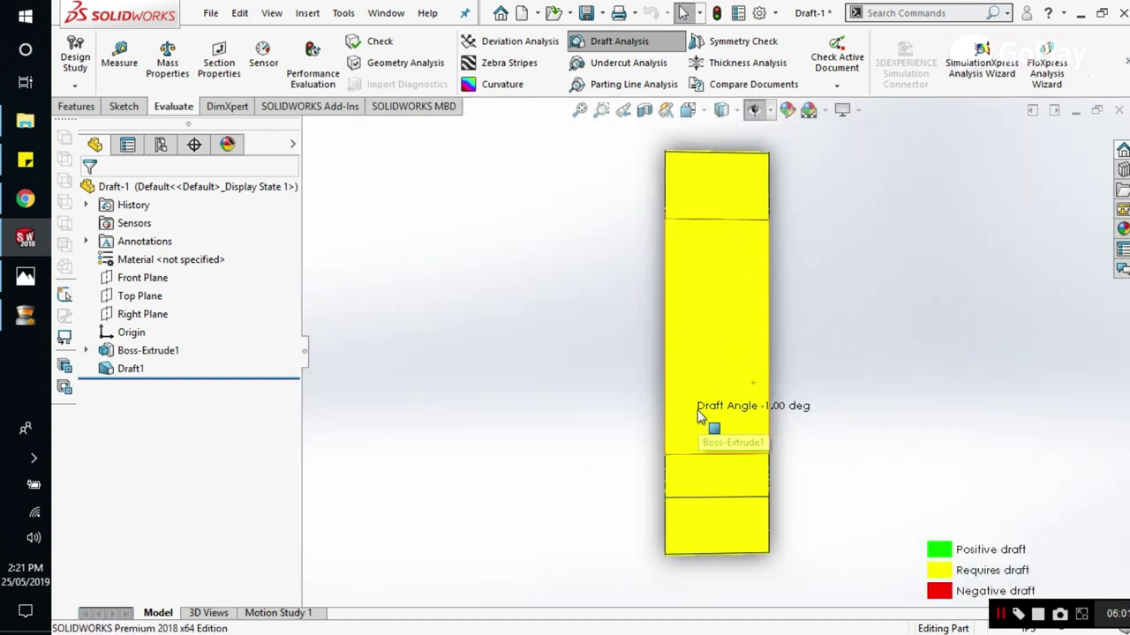
{"action": "middle_click_drag", "start_coordinate": [716, 429], "coordinate": [736, 227]}
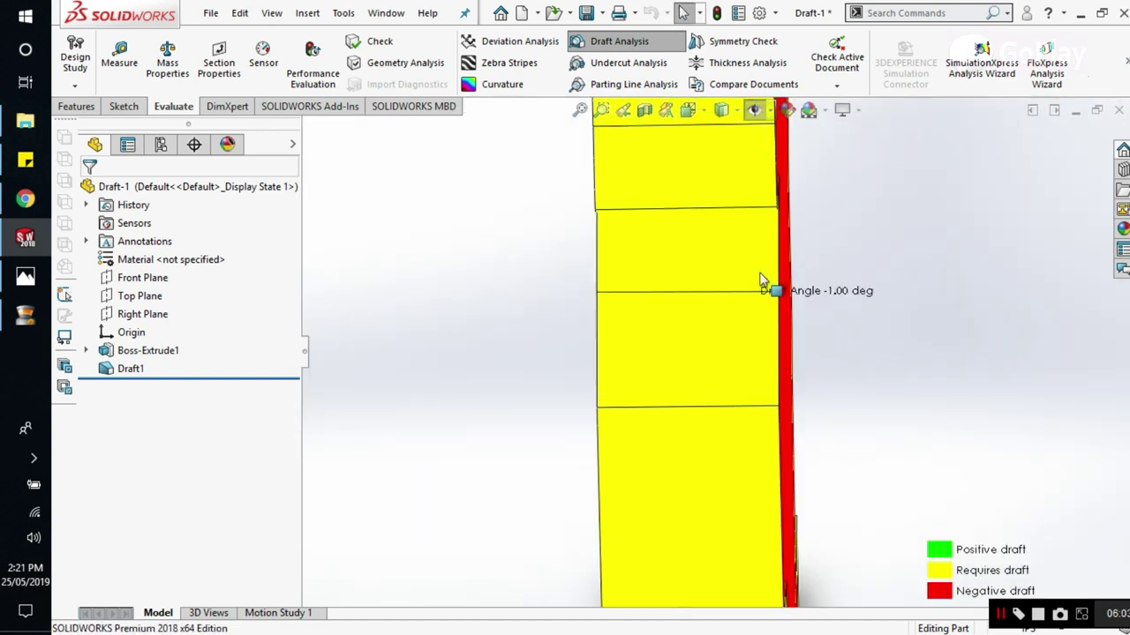
{"action": "middle_click_drag", "start_coordinate": [719, 415], "coordinate": [736, 297]}
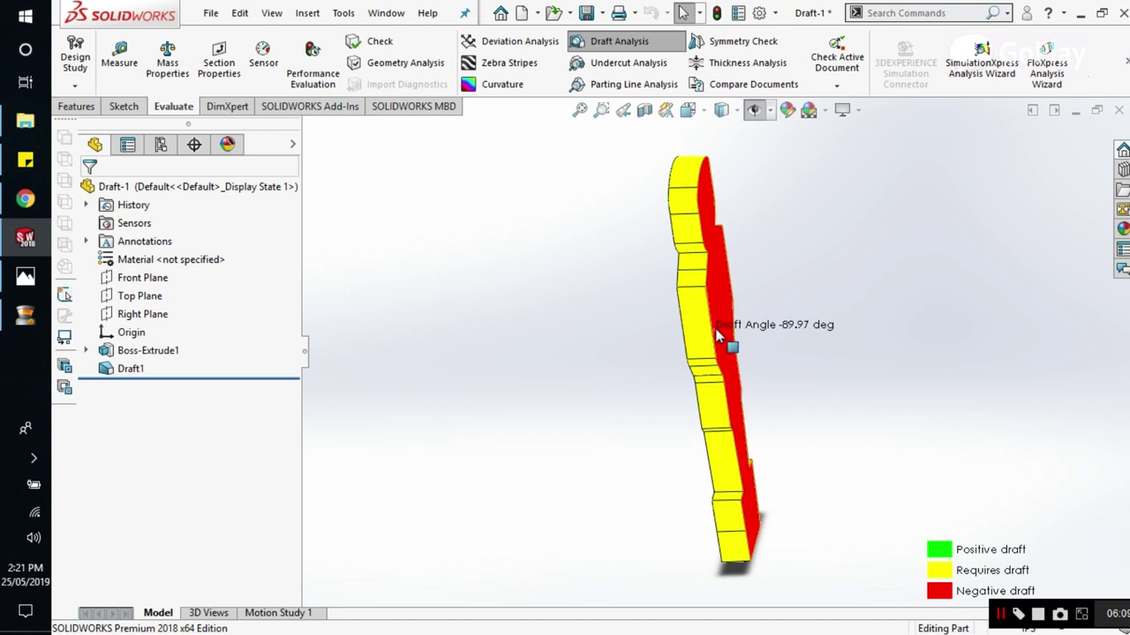
- Edit the Draft1 feature and change its draft angle to 3°
{"action": "right_click", "coordinate": [130, 369]}
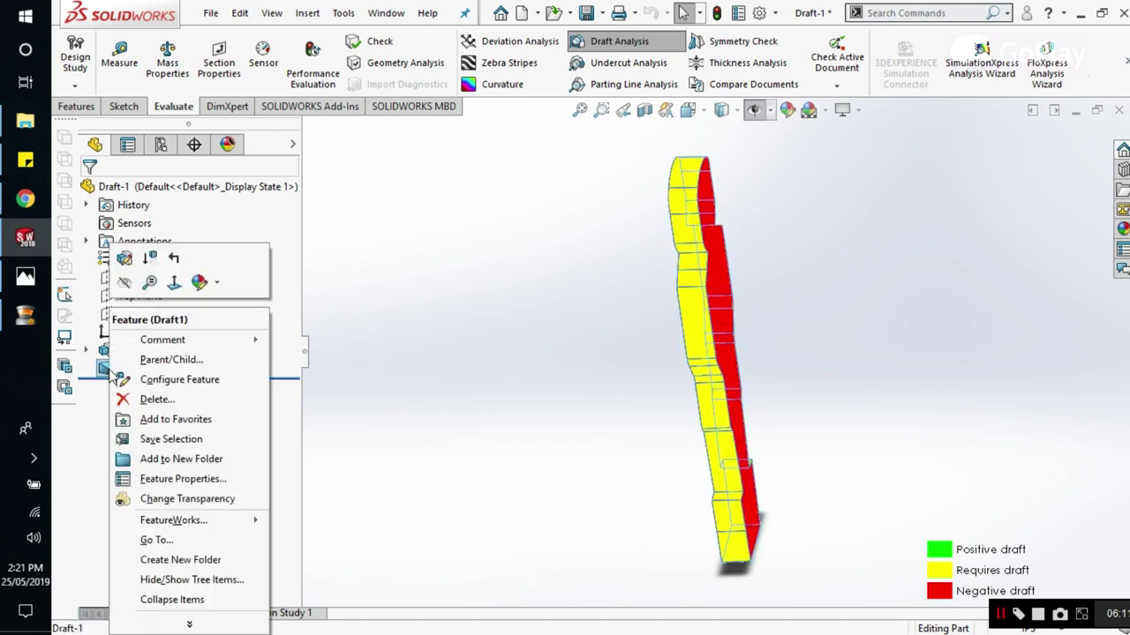
{"action": "left_click", "coordinate": [132, 256]}
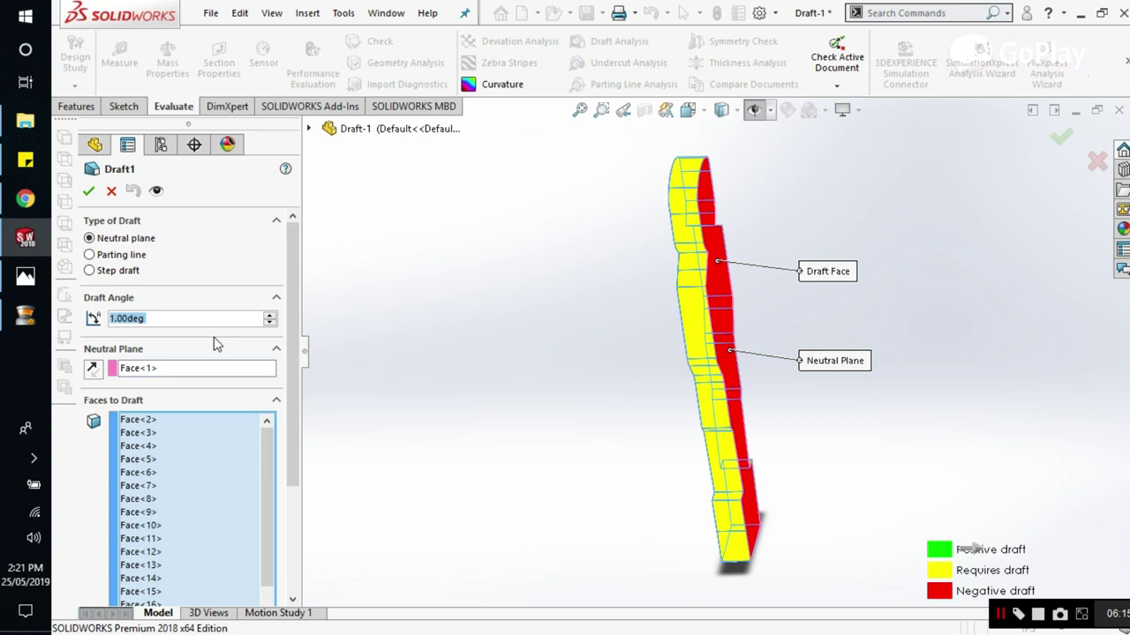
{"action": "type", "text": "3"}
{"action": "key", "text": "Return"}
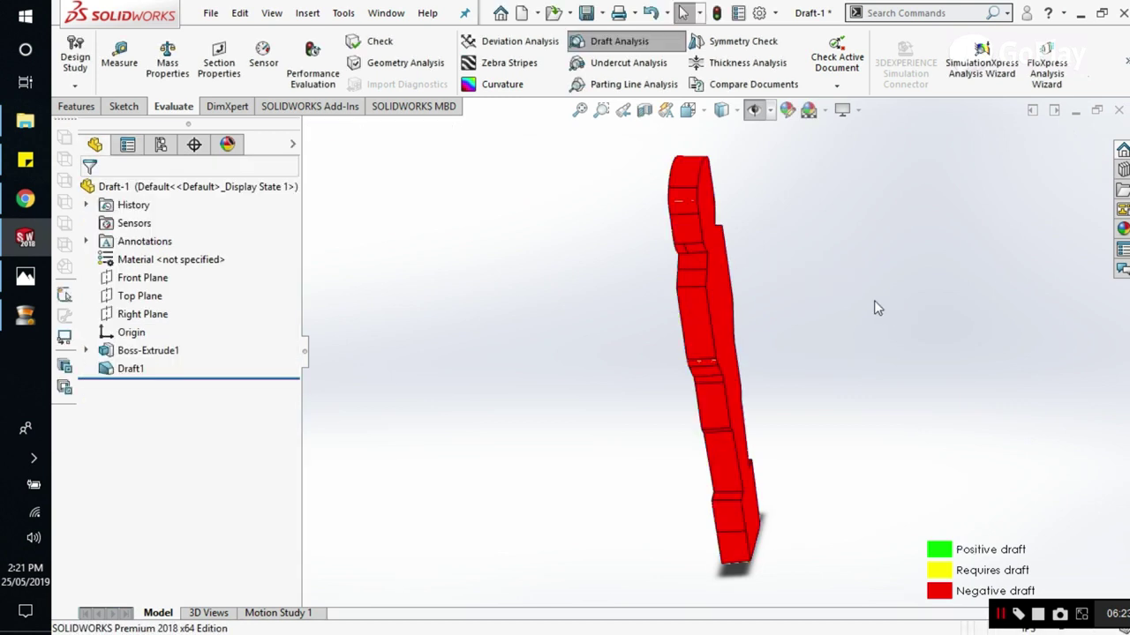
{"action": "middle_click_drag", "start_coordinate": [843, 298], "coordinate": [752, 294]}
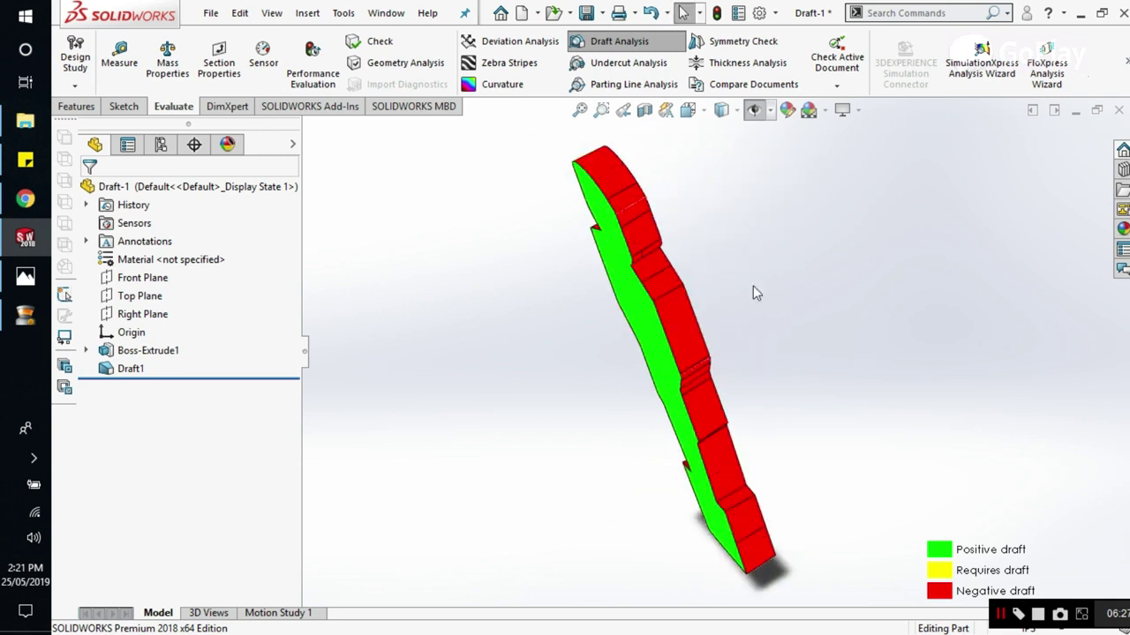
- Rerun the 3° Draft Analysis with Face<2> as pull direction so the sides show green
{"action": "left_click", "coordinate": [643, 54]}
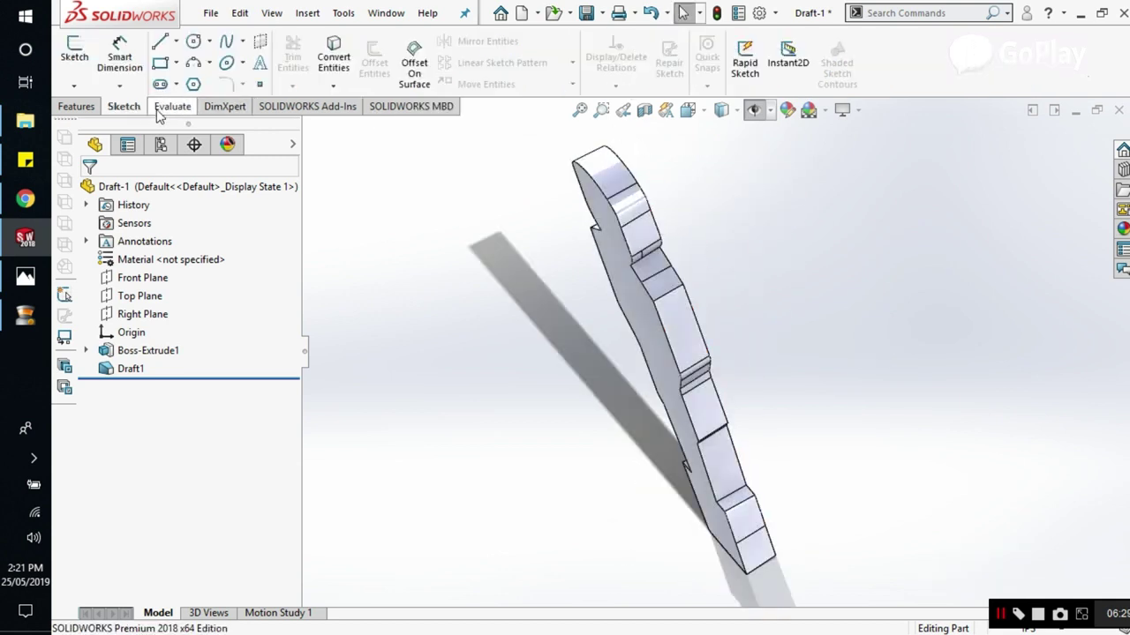
{"action": "left_click", "coordinate": [160, 107]}
{"action": "left_click", "coordinate": [609, 41]}
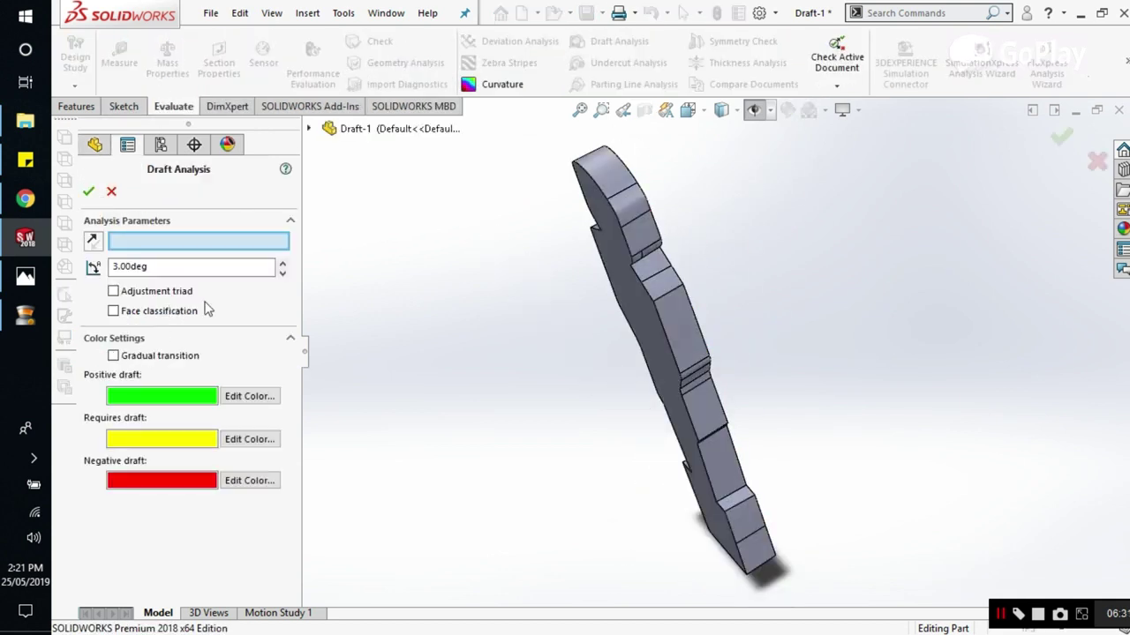
{"action": "middle_click_drag", "start_coordinate": [467, 300], "coordinate": [457, 332]}
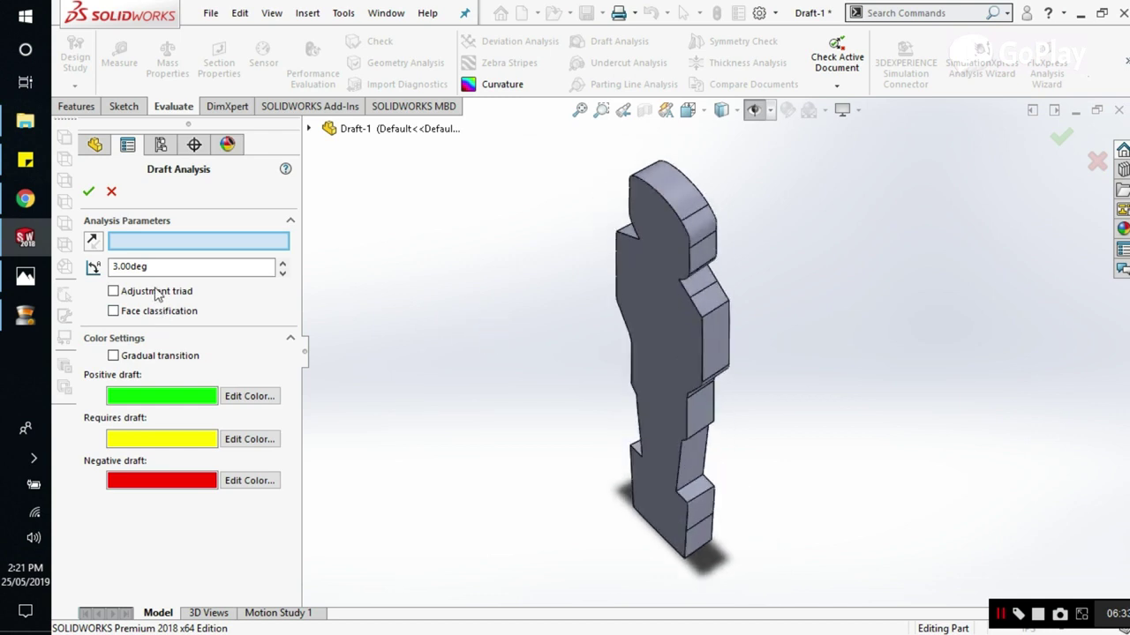
{"action": "middle_click_drag", "start_coordinate": [676, 261], "coordinate": [695, 360]}
{"action": "left_click", "coordinate": [687, 363]}
{"action": "middle_click_drag", "start_coordinate": [768, 323], "coordinate": [661, 375]}
{"action": "left_click", "coordinate": [585, 396]}
{"action": "middle_click_drag", "start_coordinate": [585, 396], "coordinate": [625, 352]}
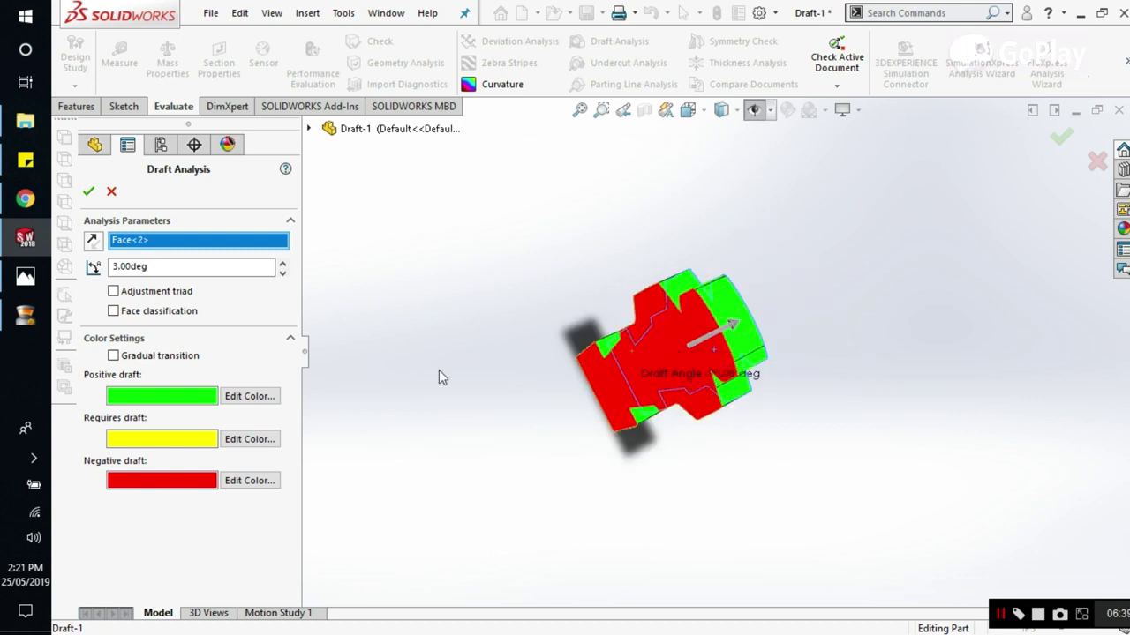
{"action": "left_click", "coordinate": [88, 191]}
{"action": "mouse_move", "coordinate": [597, 311]}
{"action": "middle_mouse_down"}
{"action": "mouse_move", "coordinate": [592, 247]}
{"action": "mouse_move", "coordinate": [634, 226]}
{"action": "mouse_move", "coordinate": [603, 317]}
{"action": "middle_mouse_up"}
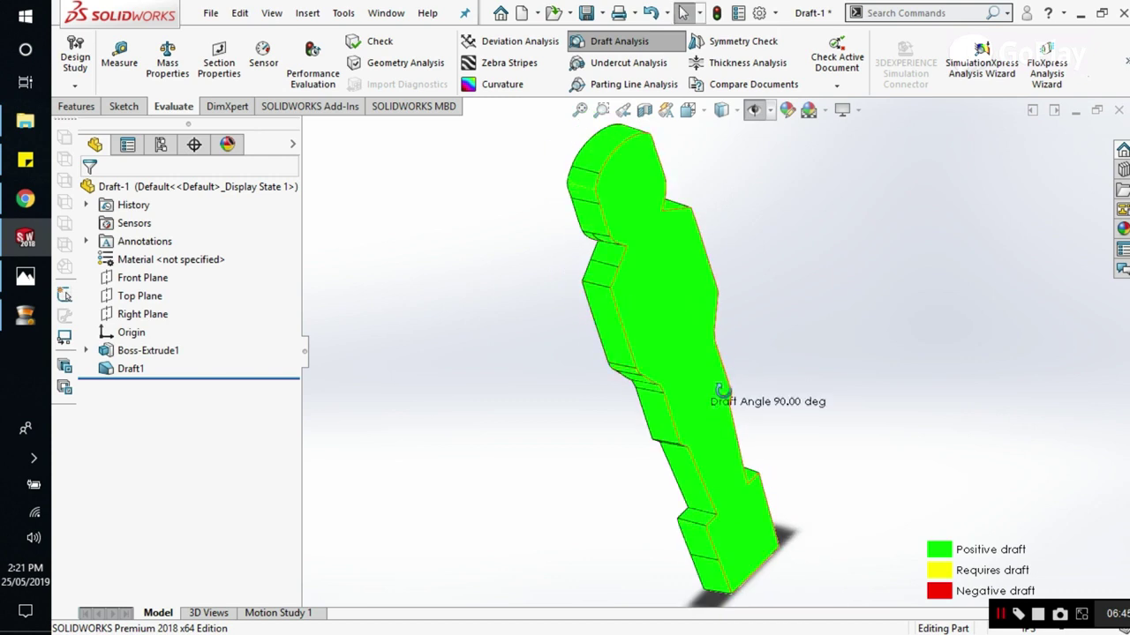
{"action": "middle_click_drag", "start_coordinate": [739, 395], "coordinate": [653, 503]}
{"action": "left_click", "coordinate": [690, 109]}
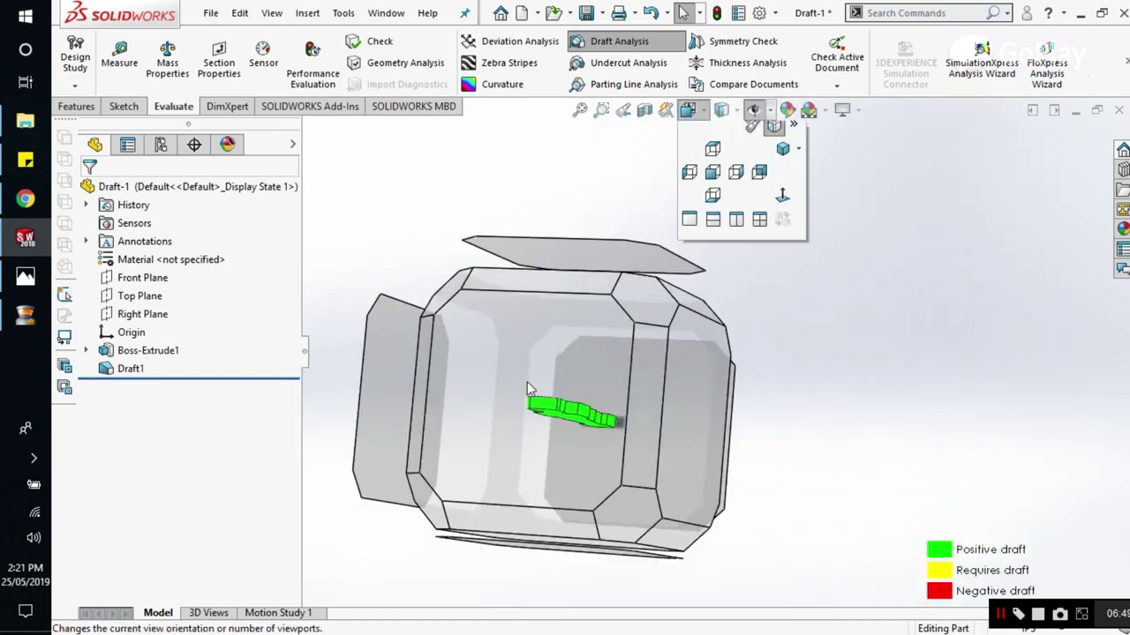
{"action": "left_click", "coordinate": [725, 377]}
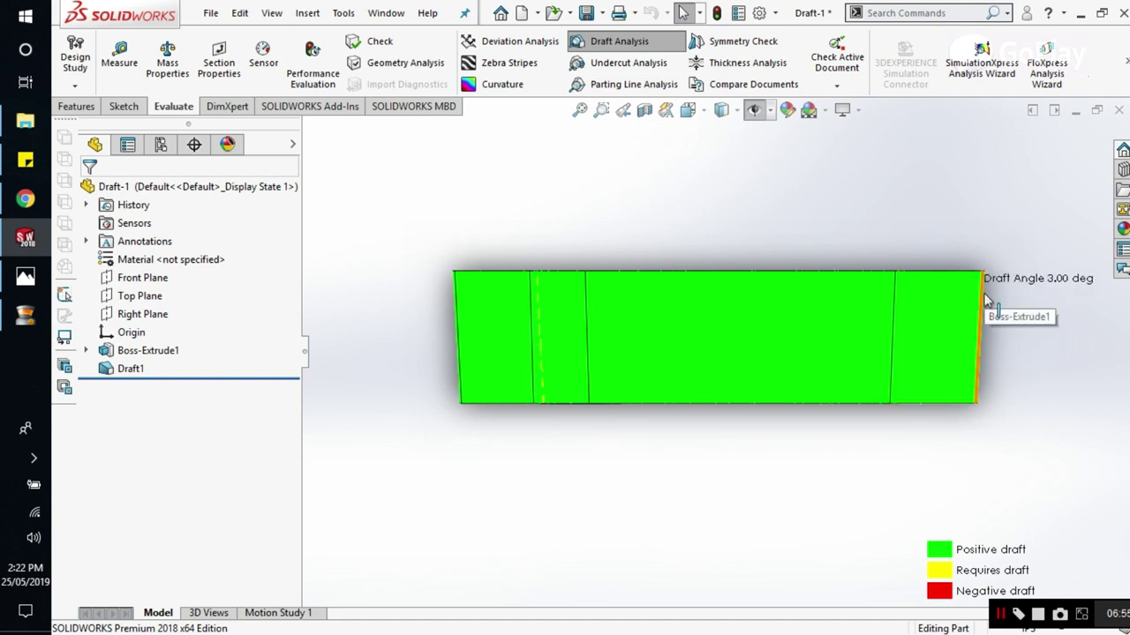
{"action": "key", "text": "ctrl+7"}
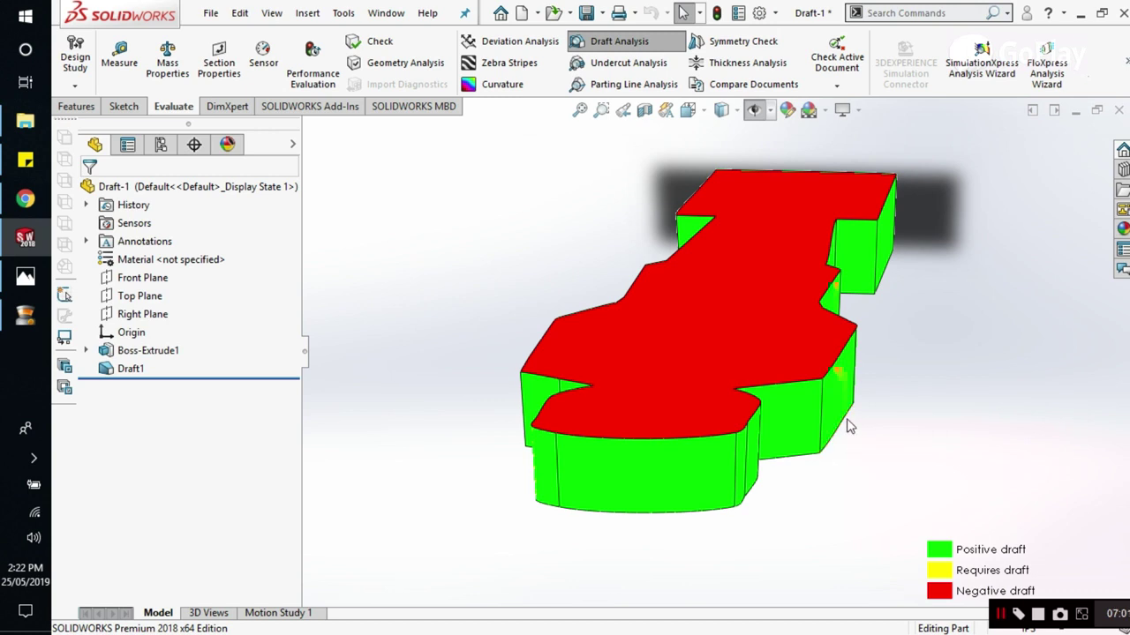
{"action": "middle_click_drag", "start_coordinate": [847, 426], "coordinate": [748, 380]}
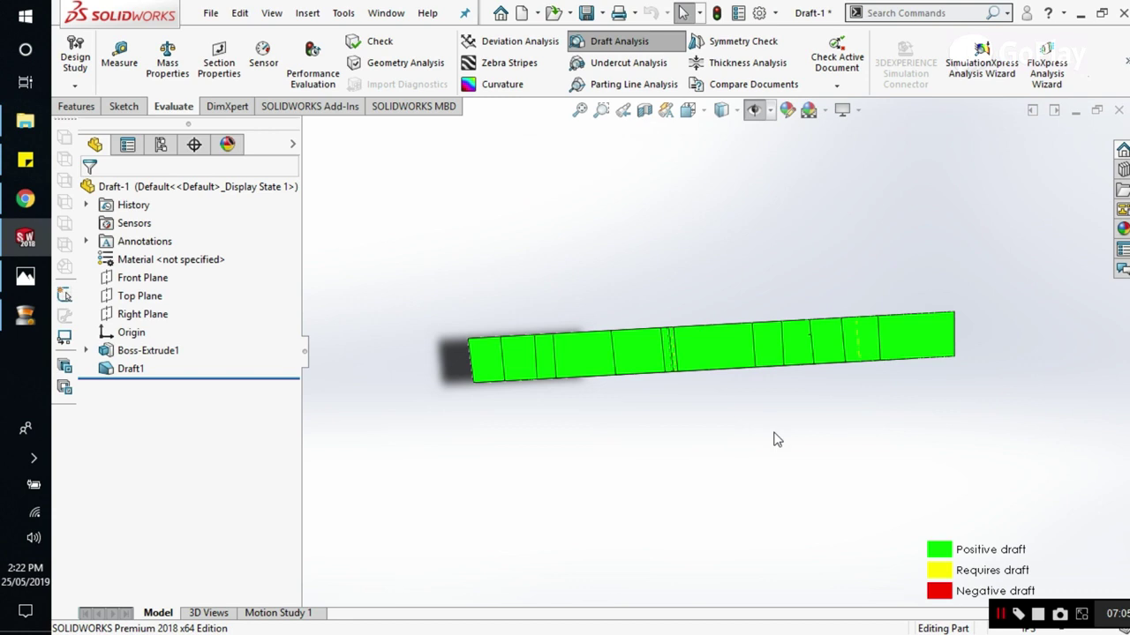